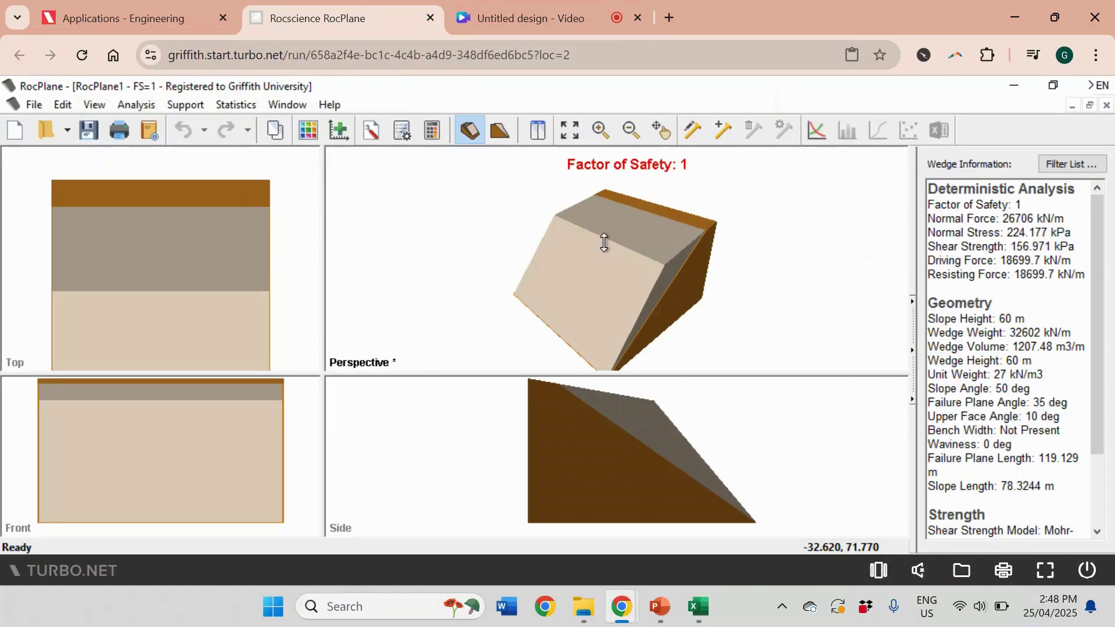
Lower the wedge's top edge in the Perspective view so a thin band appears along its top
left_click_drag(604, 243, 625, 254)
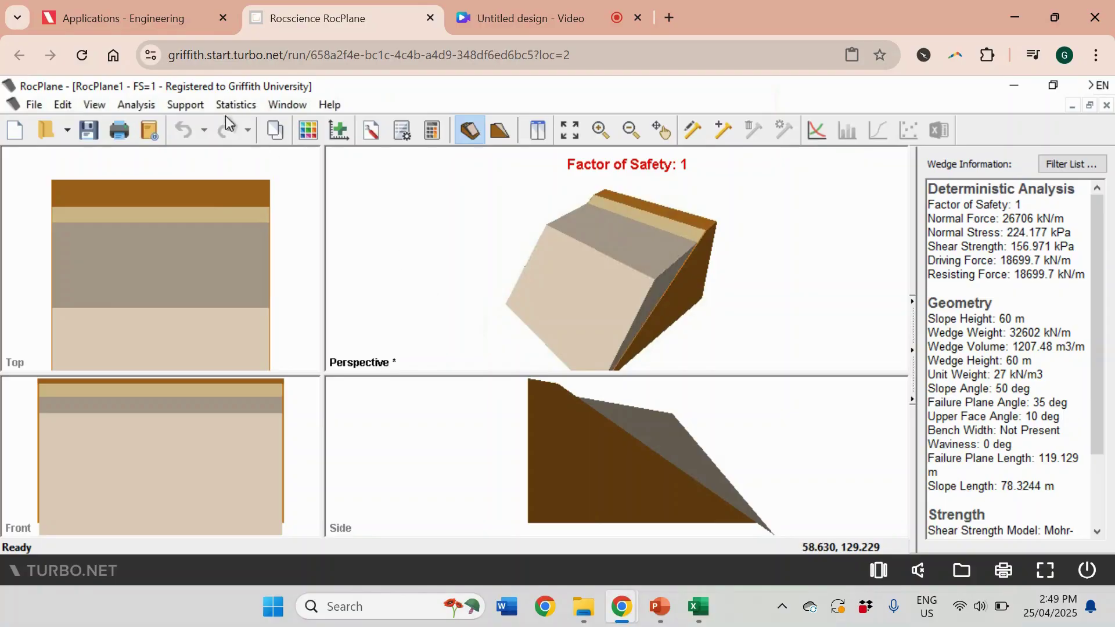
Keep Project Settings at Metric units with stress in kPa and Deterministic analysis
left_click(132, 107)
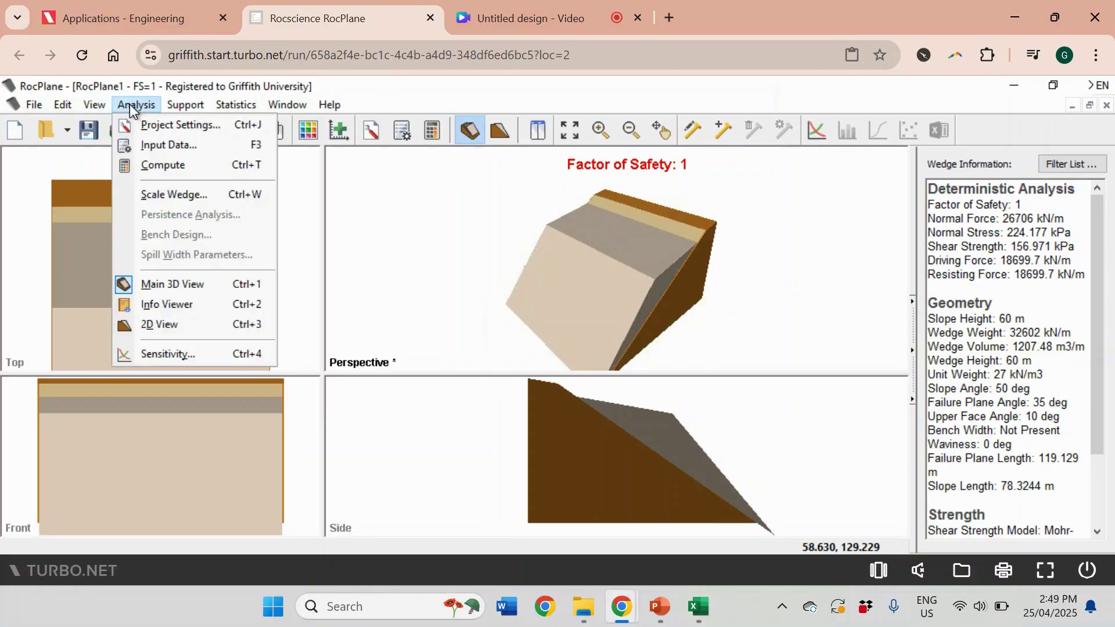
left_click(158, 133)
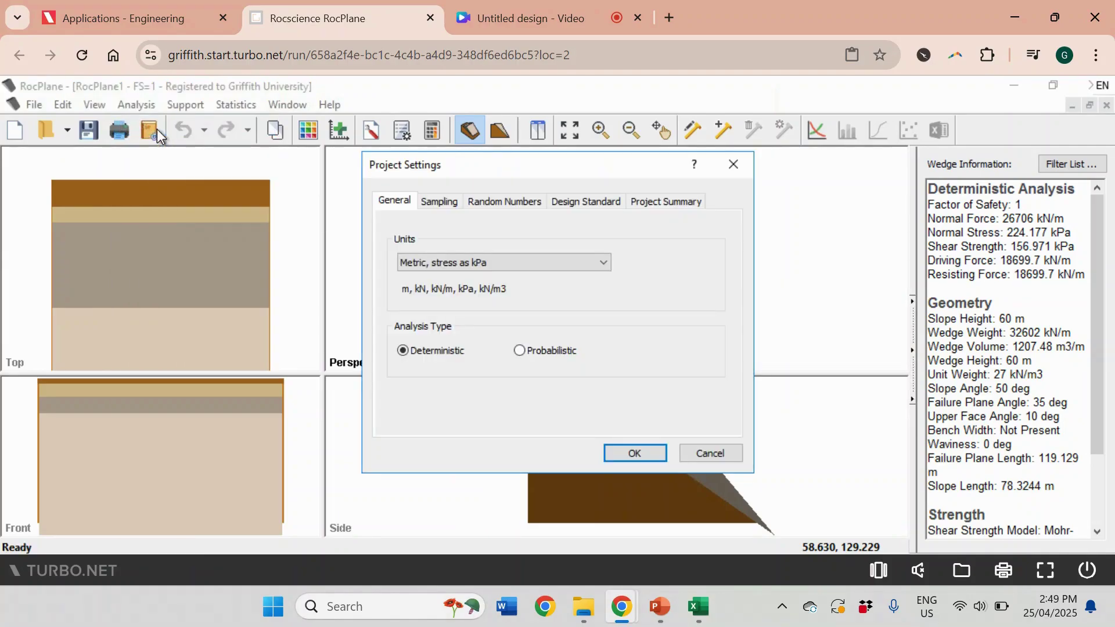
left_click(481, 264)
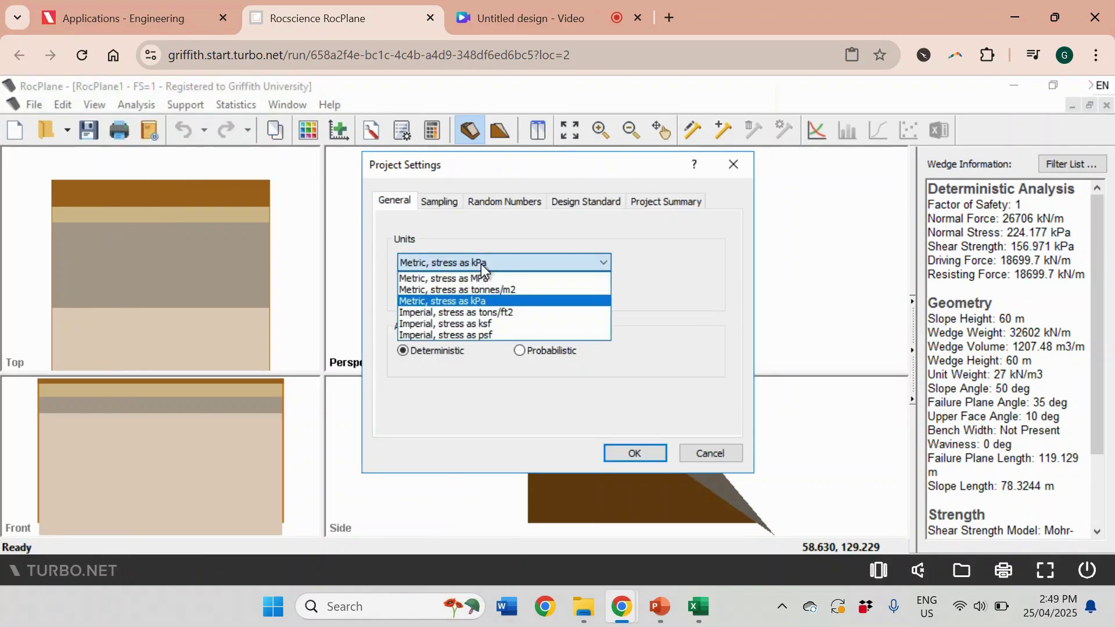
left_click(482, 302)
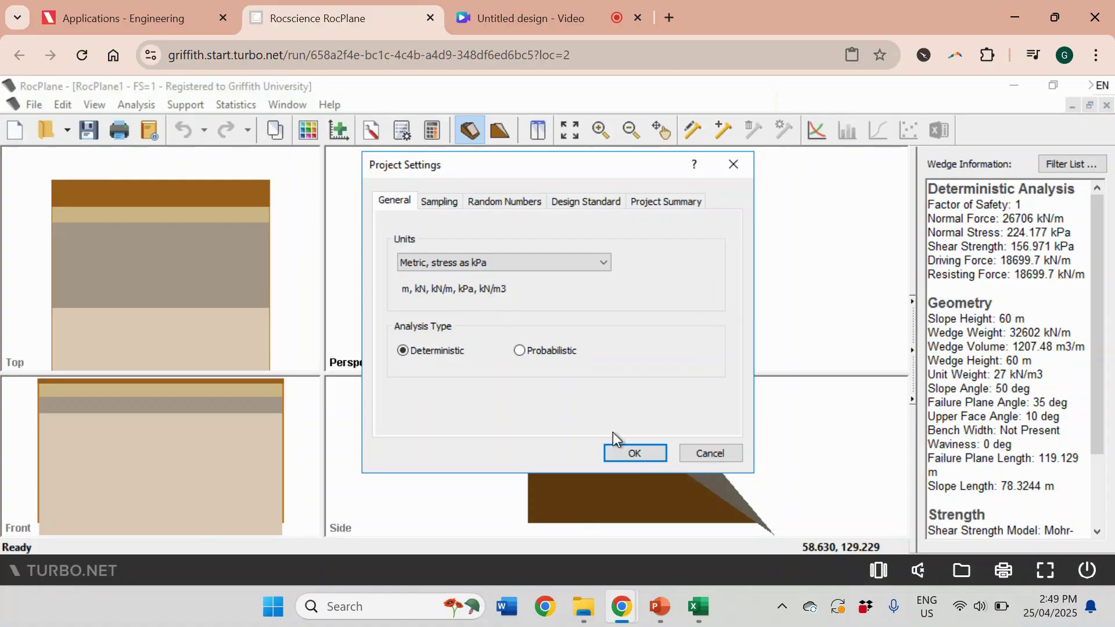
left_click(635, 453)
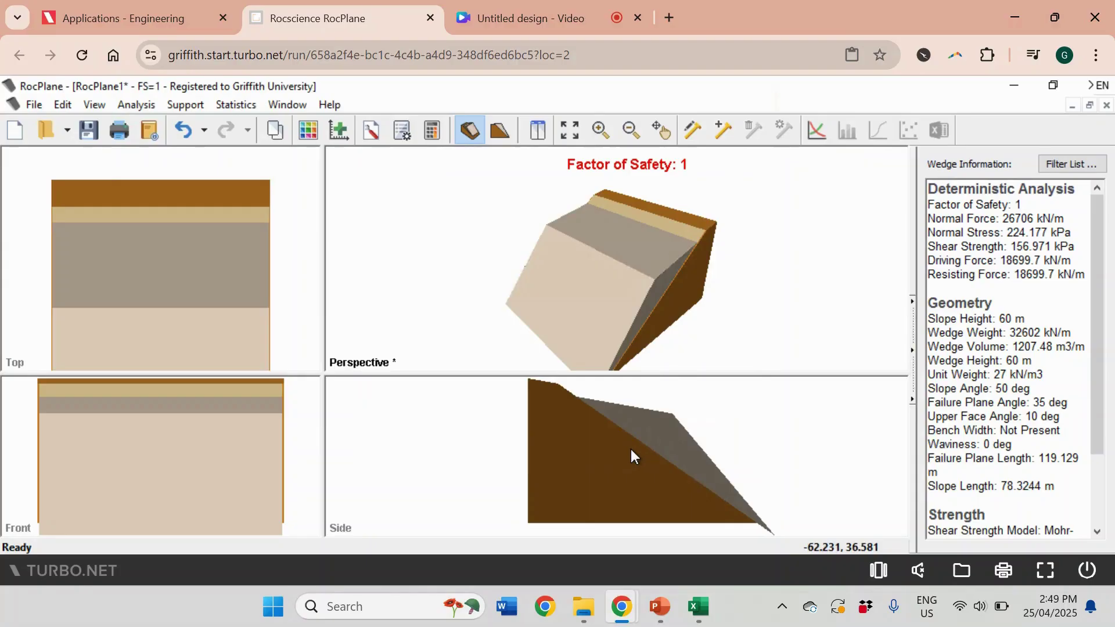
In Input Data, set slope angle 60°, height 12 m, unit weight 26 kN/m3 and upper face 0°
left_click(145, 108)
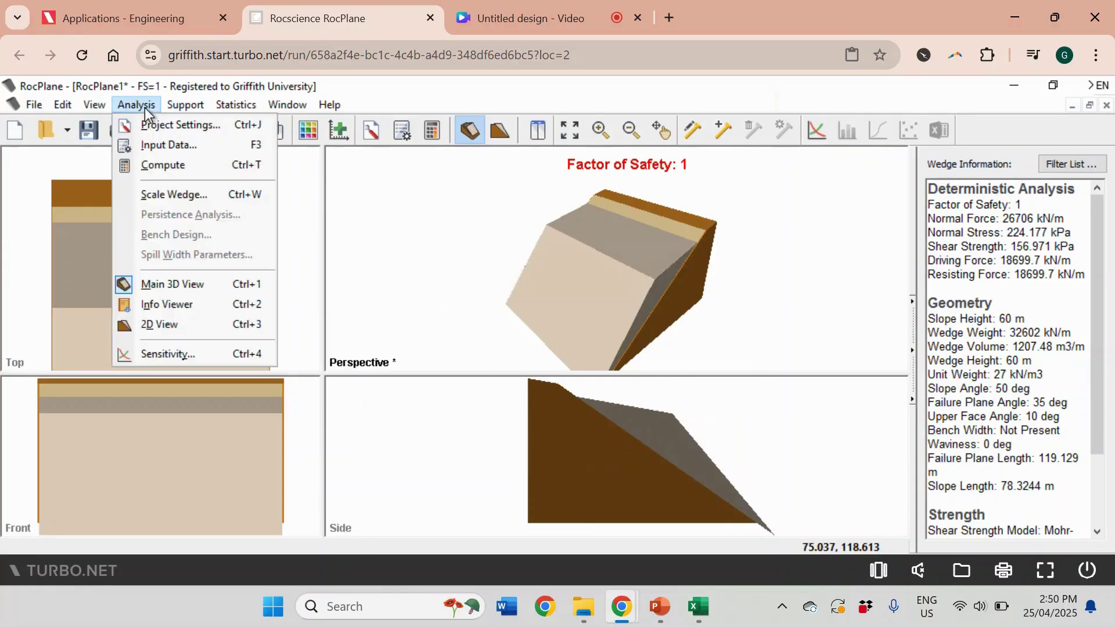
left_click(158, 145)
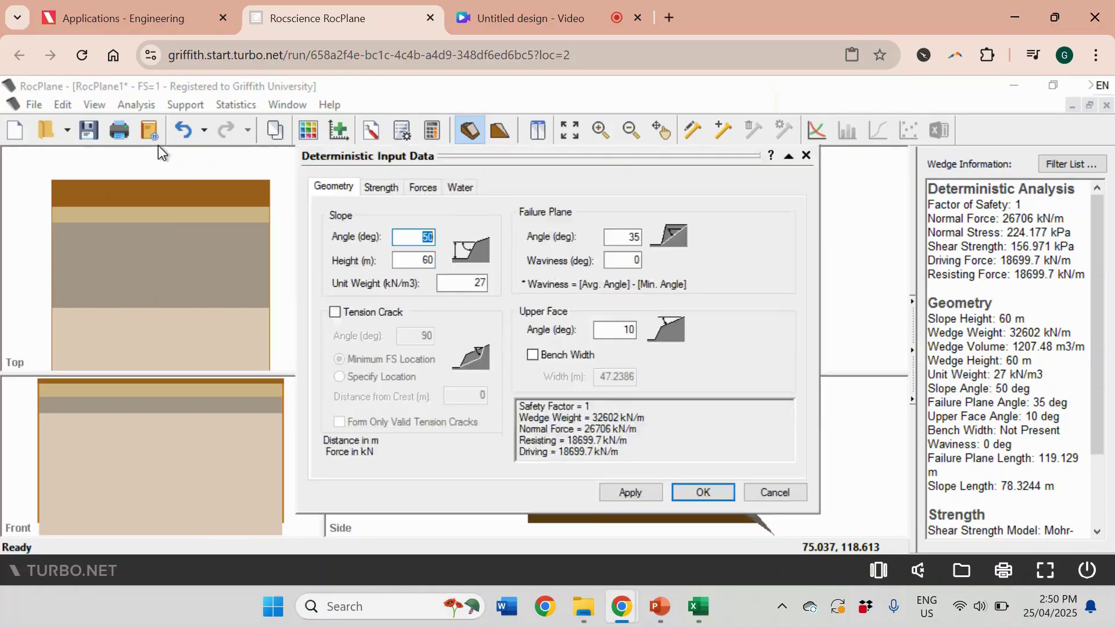
left_click(421, 265)
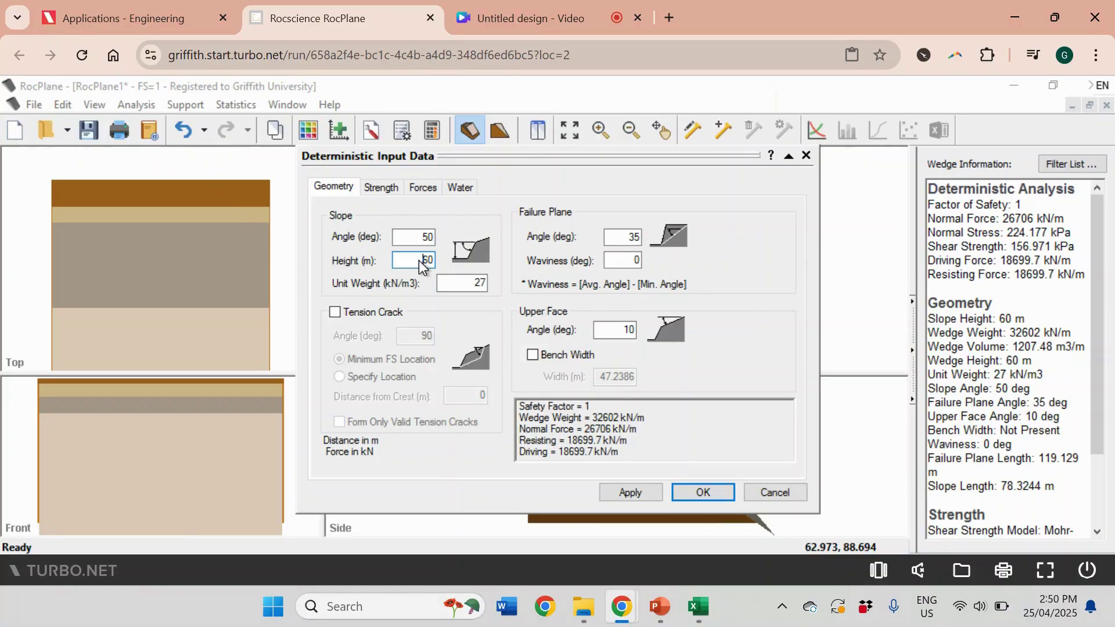
left_click_drag(421, 265, 437, 267)
type("12")
left_click_drag(418, 238, 438, 239)
left_click(623, 235)
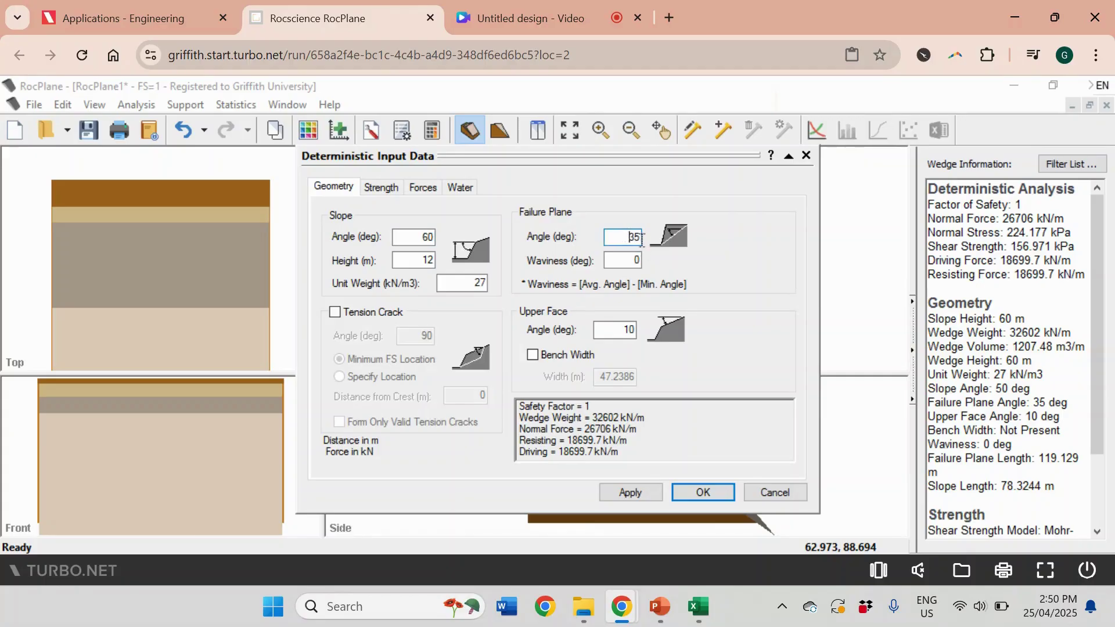
double_click(486, 283)
type("26")
double_click(633, 330)
type("0")
left_click(706, 493)
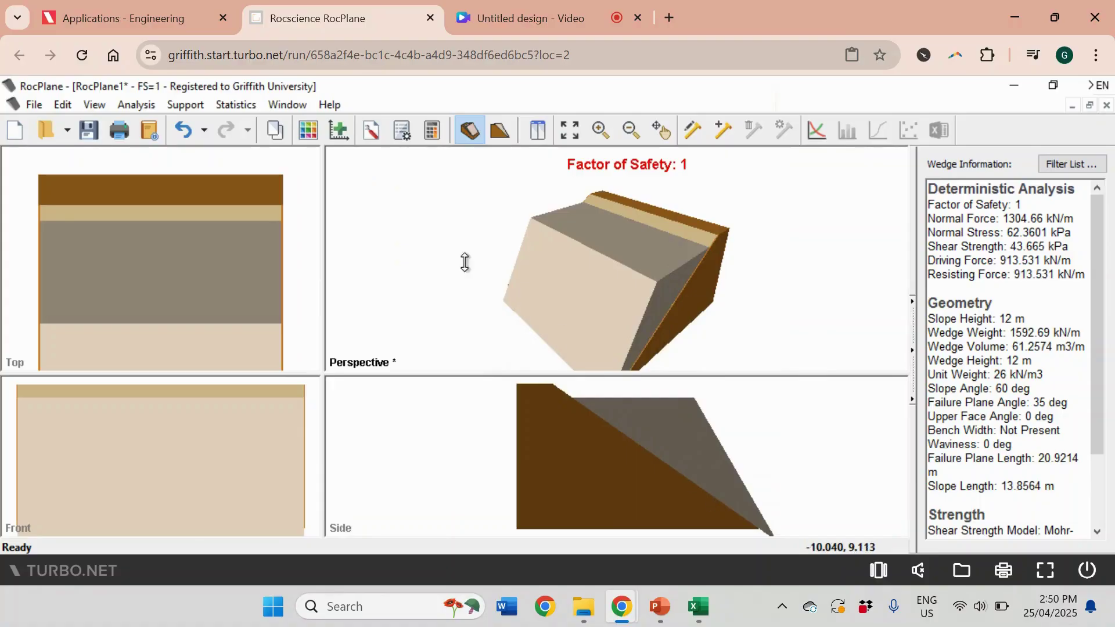
Show the wedge's 2D section, reporting Factor of Safety 1.00 and weight 1592.69 kN/m
left_click(143, 109)
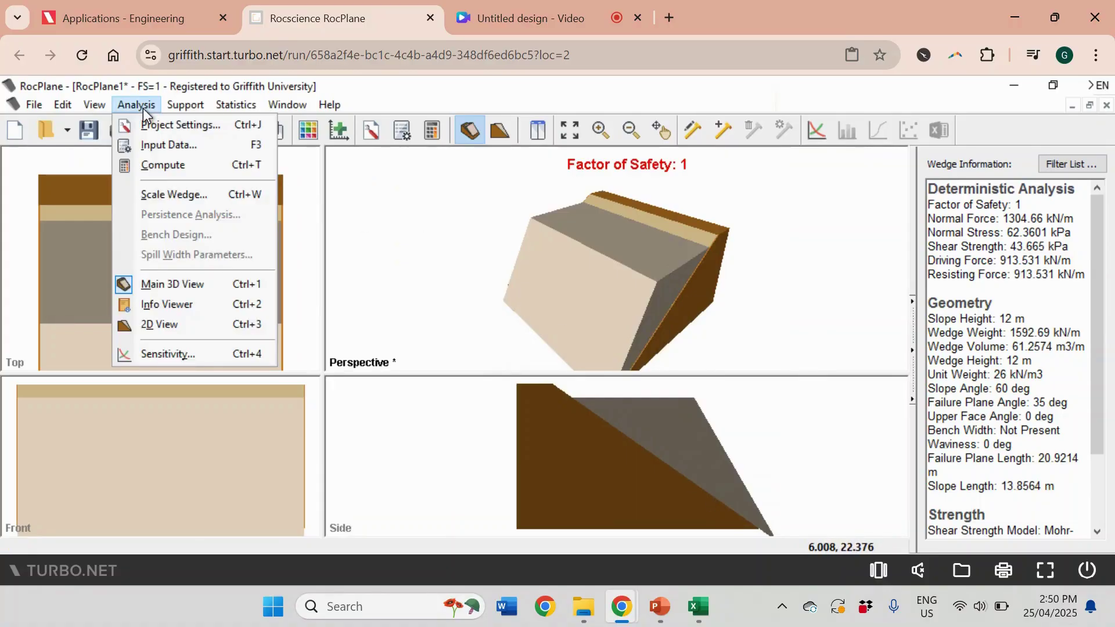
left_click(155, 323)
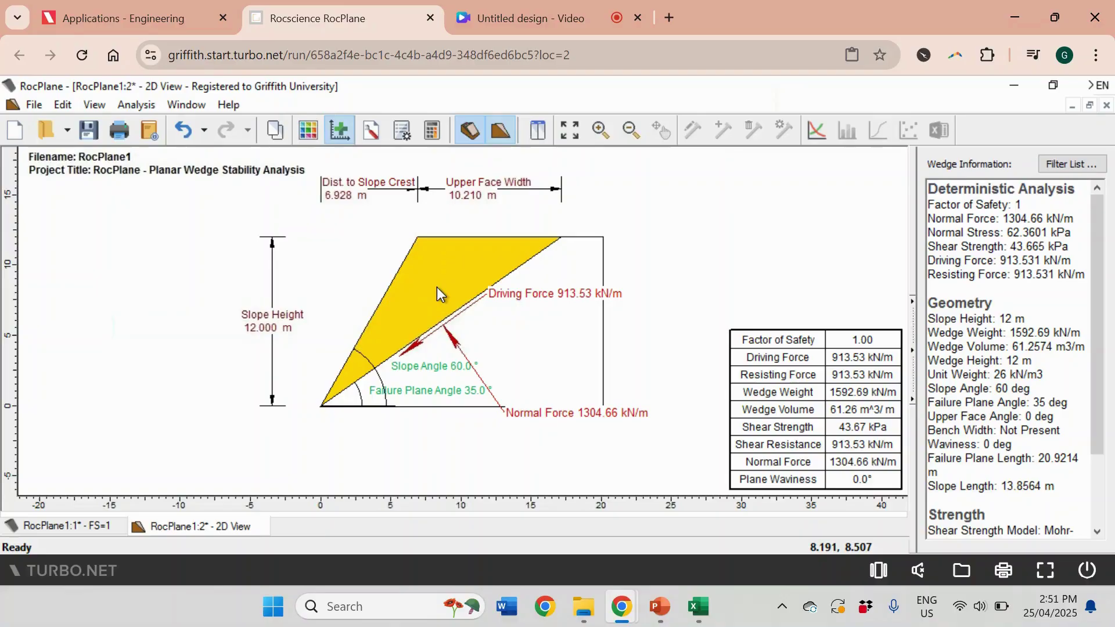
Add a tension crack at a specified distance of 4 m from the crest
left_click(136, 105)
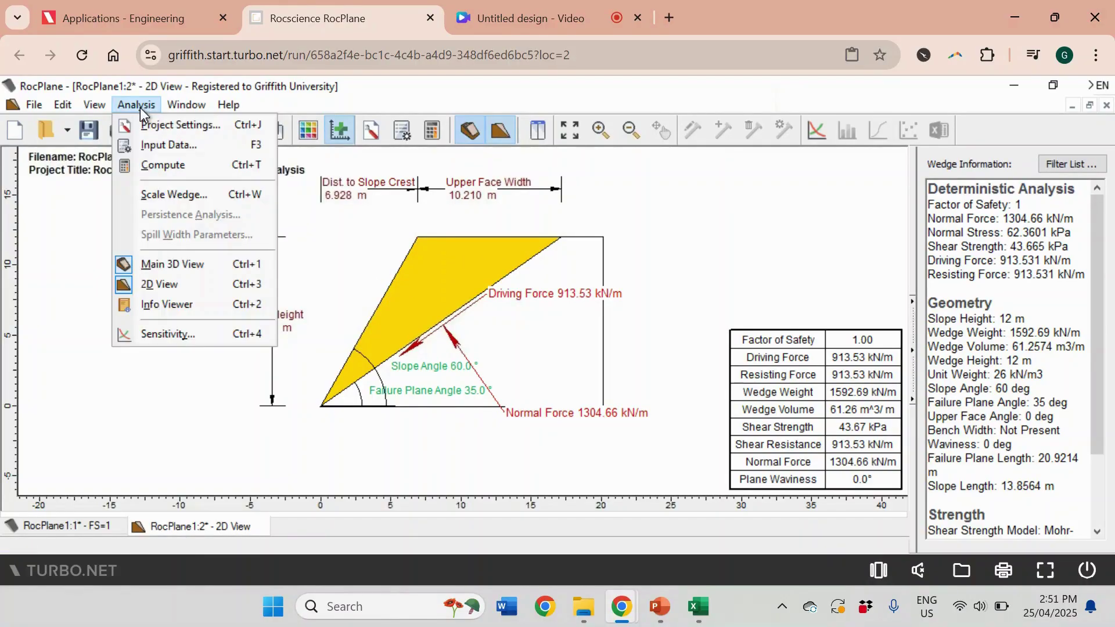
left_click(152, 146)
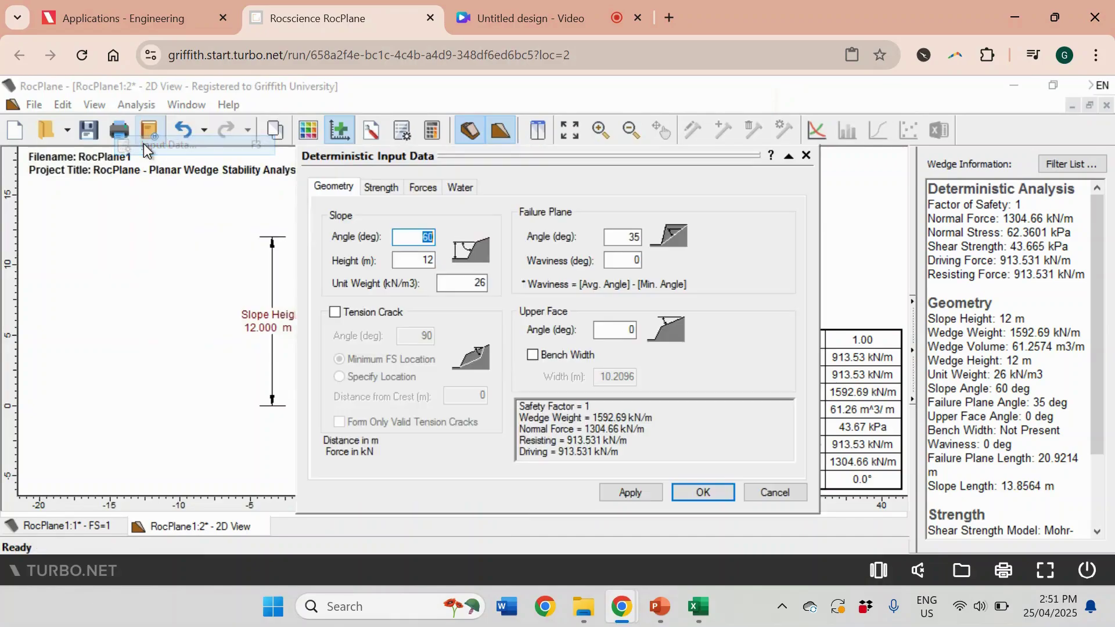
left_click(335, 313)
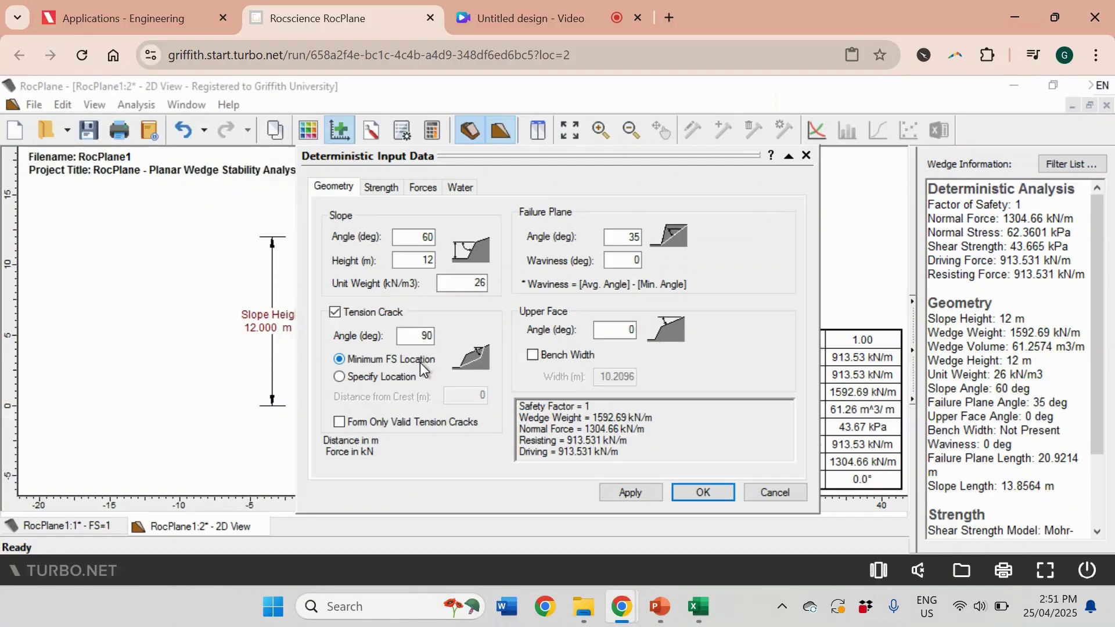
left_click(394, 378)
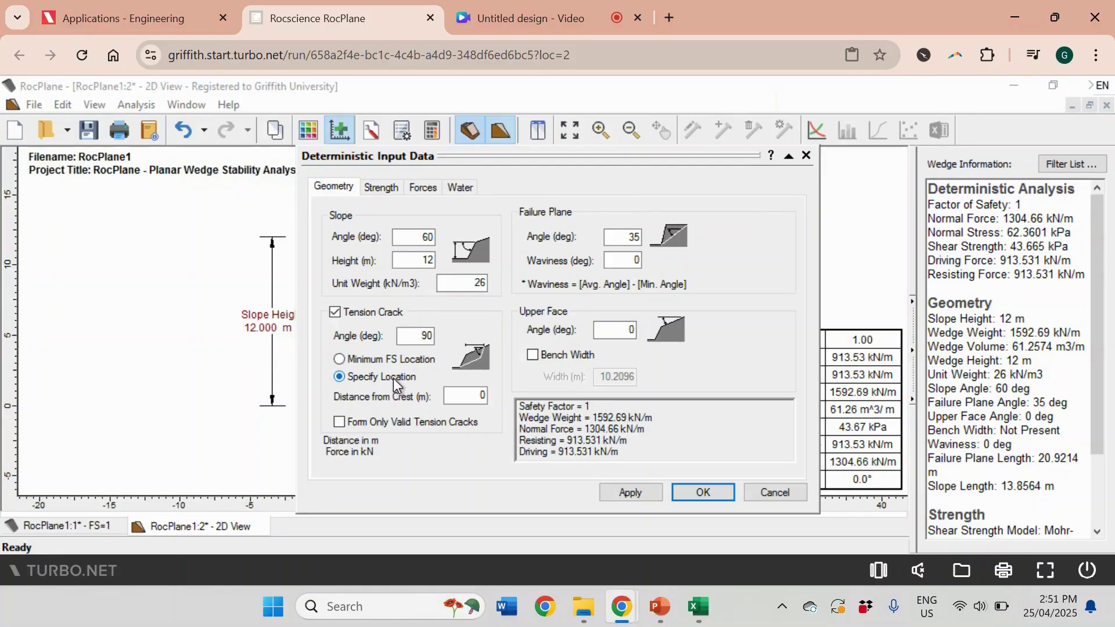
left_click_drag(469, 396, 495, 401)
type("4")
left_click(703, 493)
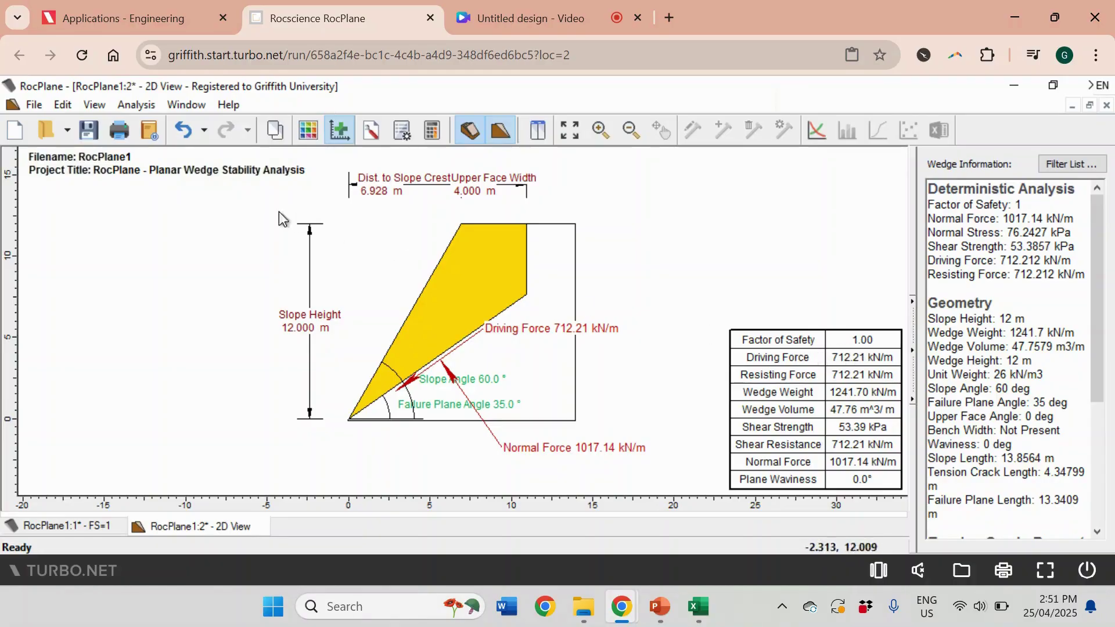
Set the failure plane strength to friction angle 37° and cohesion 25 kPa
left_click(138, 104)
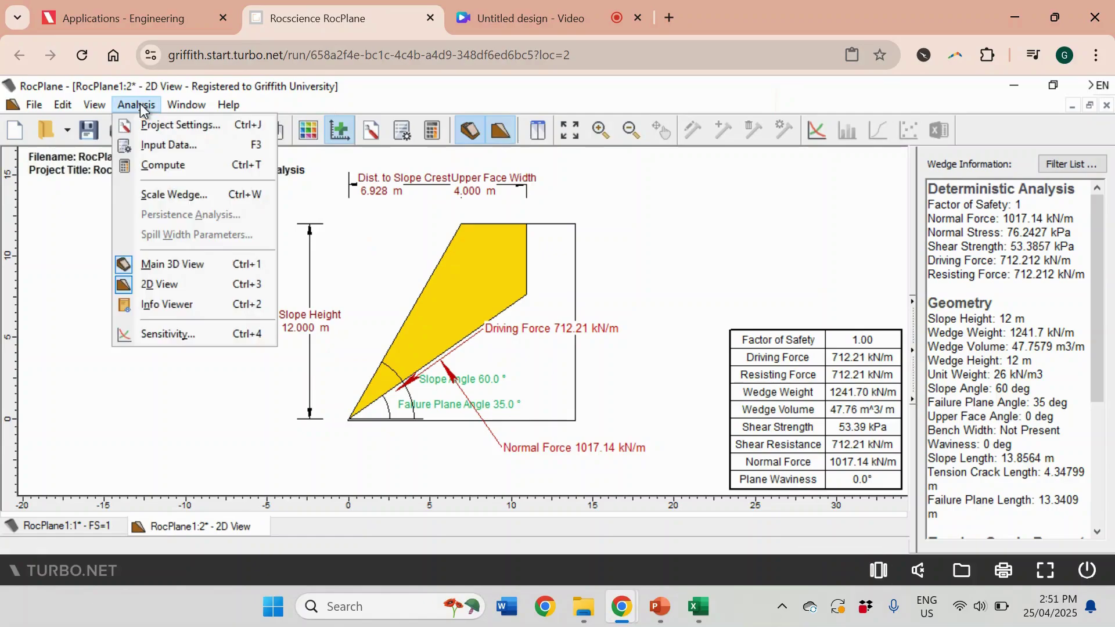
left_click(151, 143)
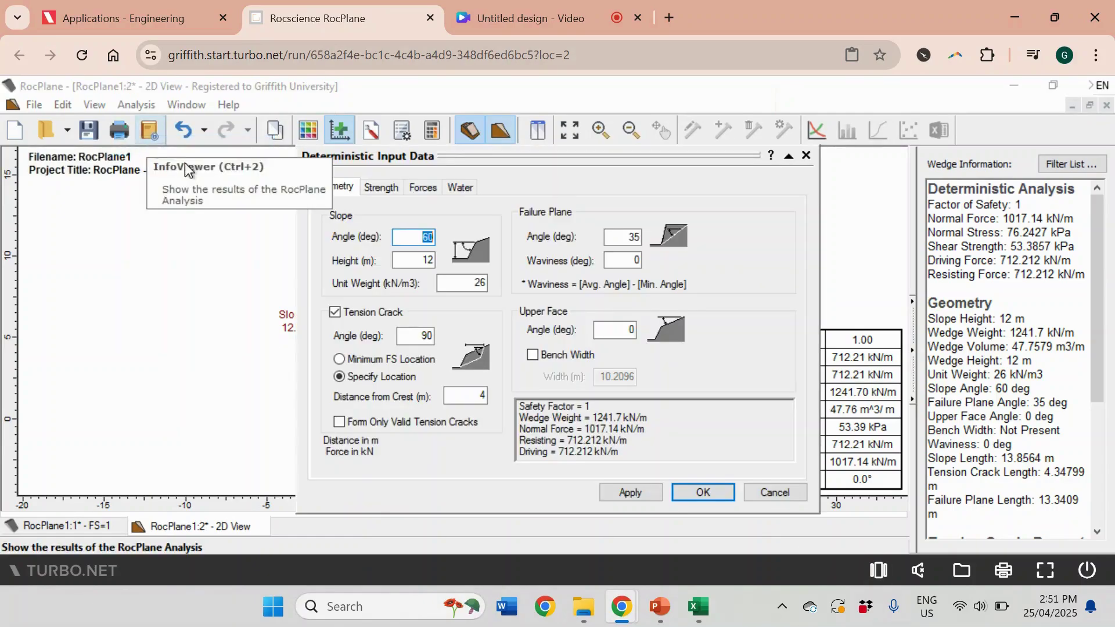
left_click(388, 191)
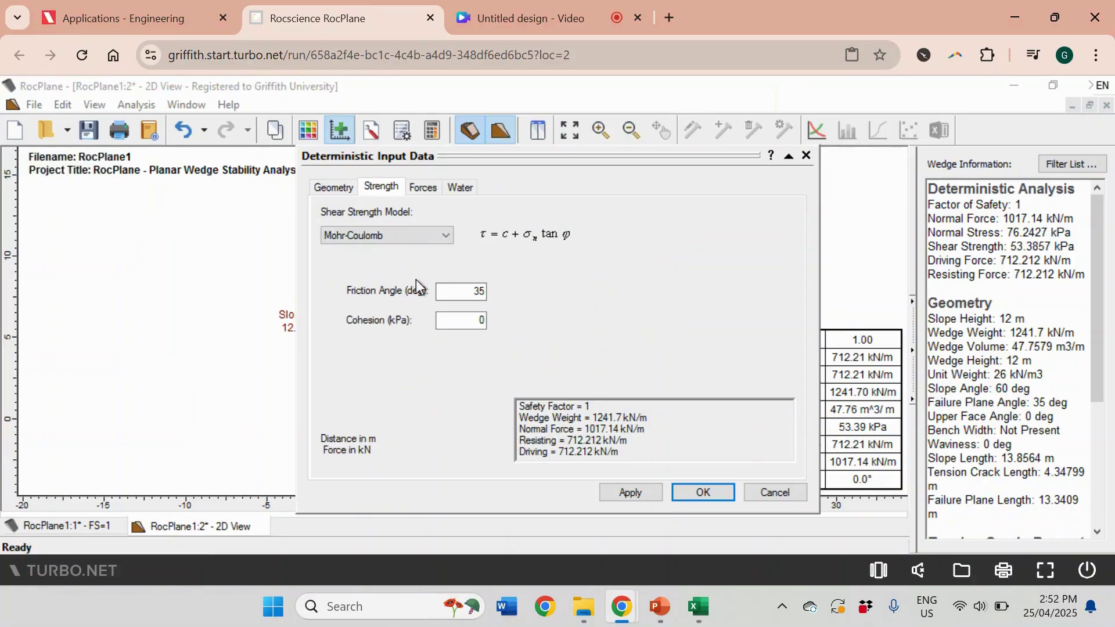
left_click_drag(474, 292, 494, 292)
double_click(477, 323)
type("25")
left_click(704, 494)
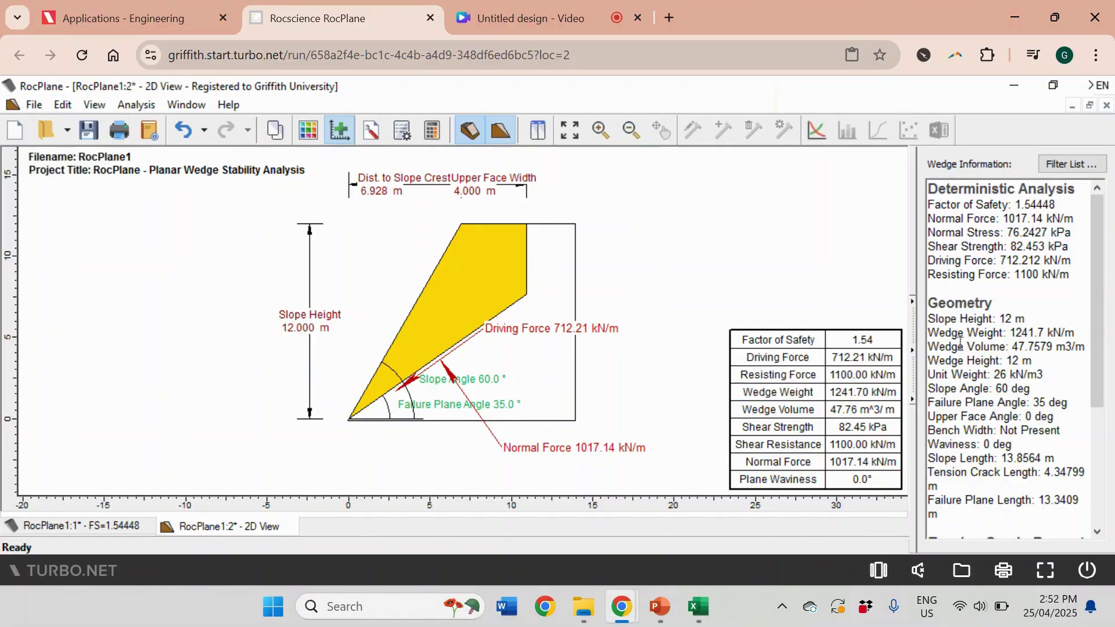
triple_click(931, 332)
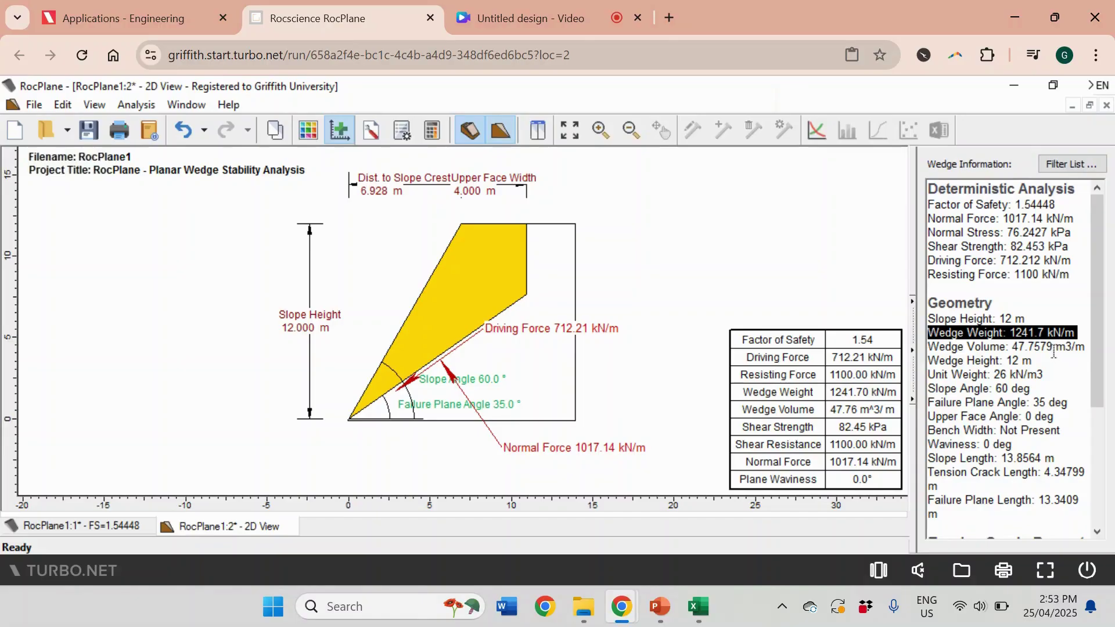
scroll(998, 381, "down", 2)
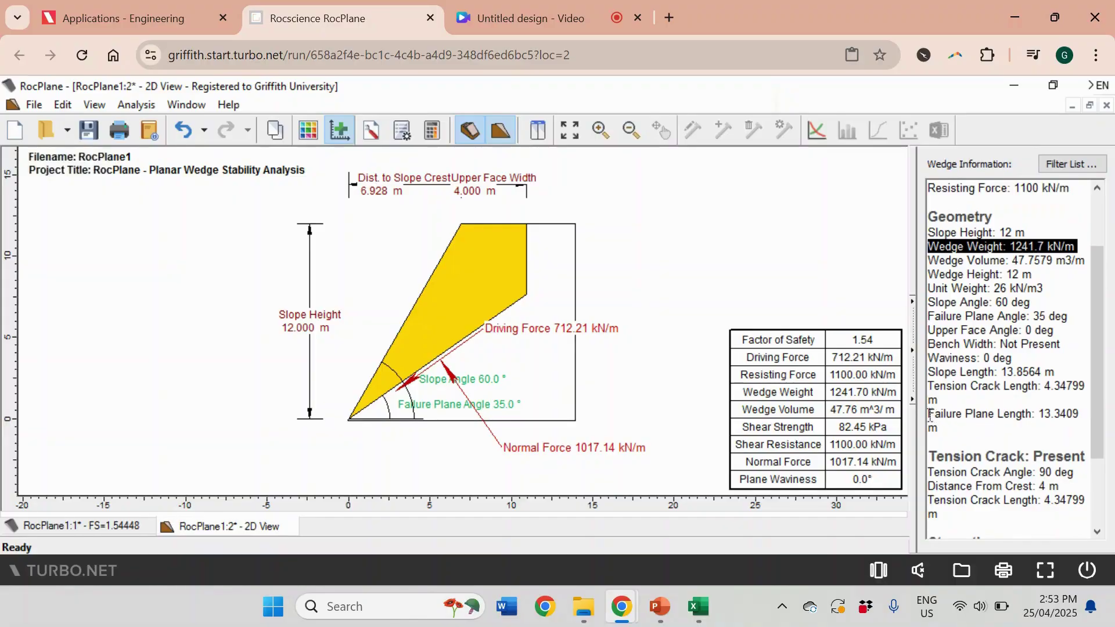
left_click_drag(930, 416, 1039, 413)
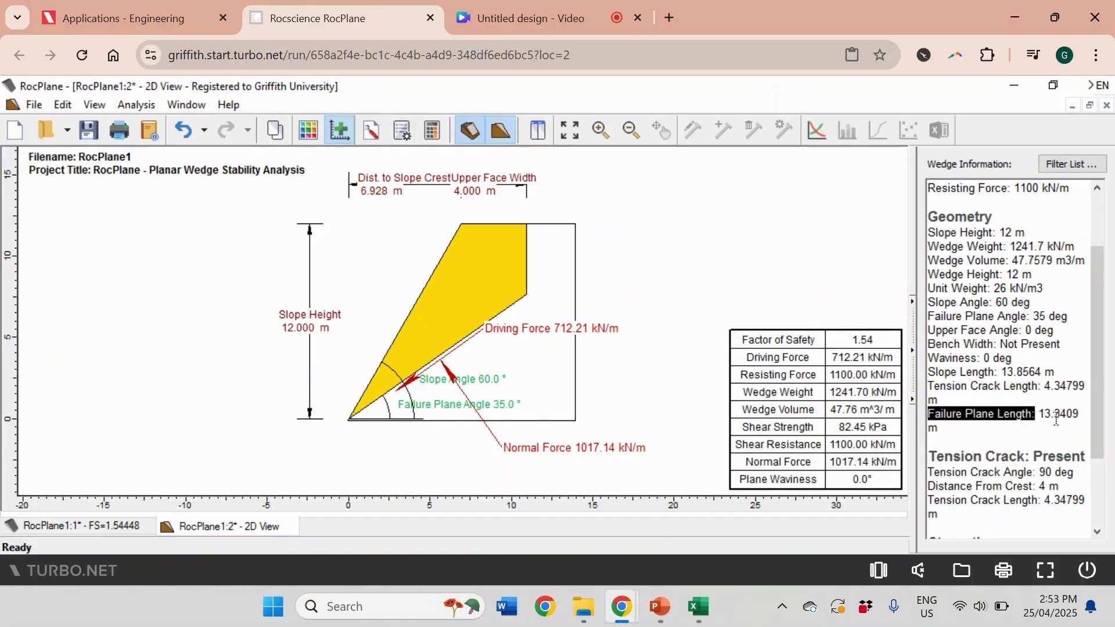
scroll(1027, 417, "down", 2)
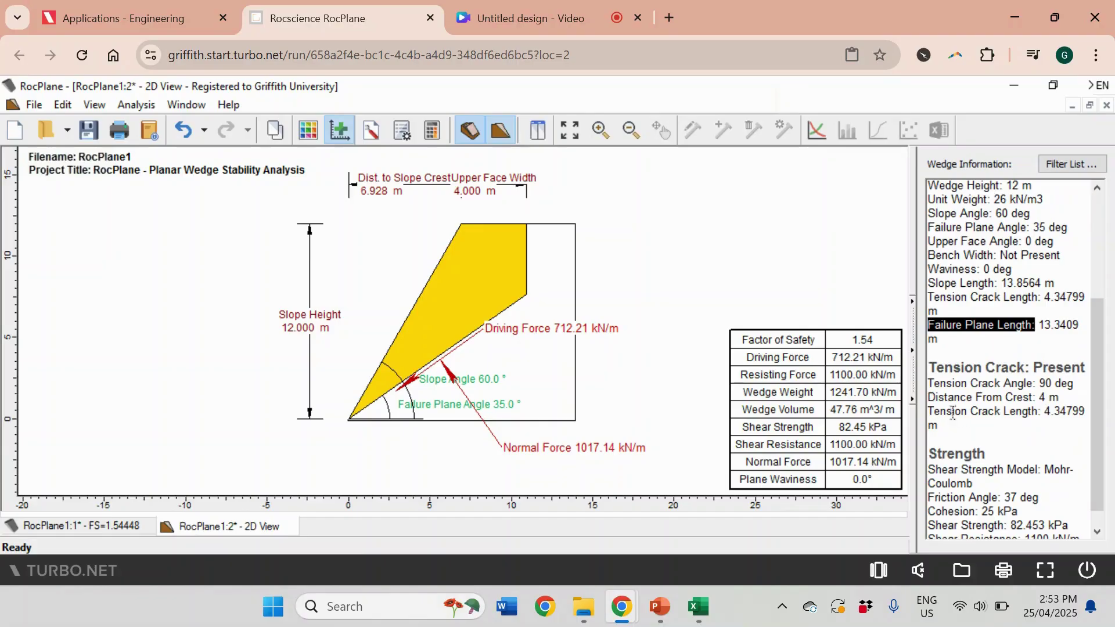
left_click_drag(1044, 411, 1061, 410)
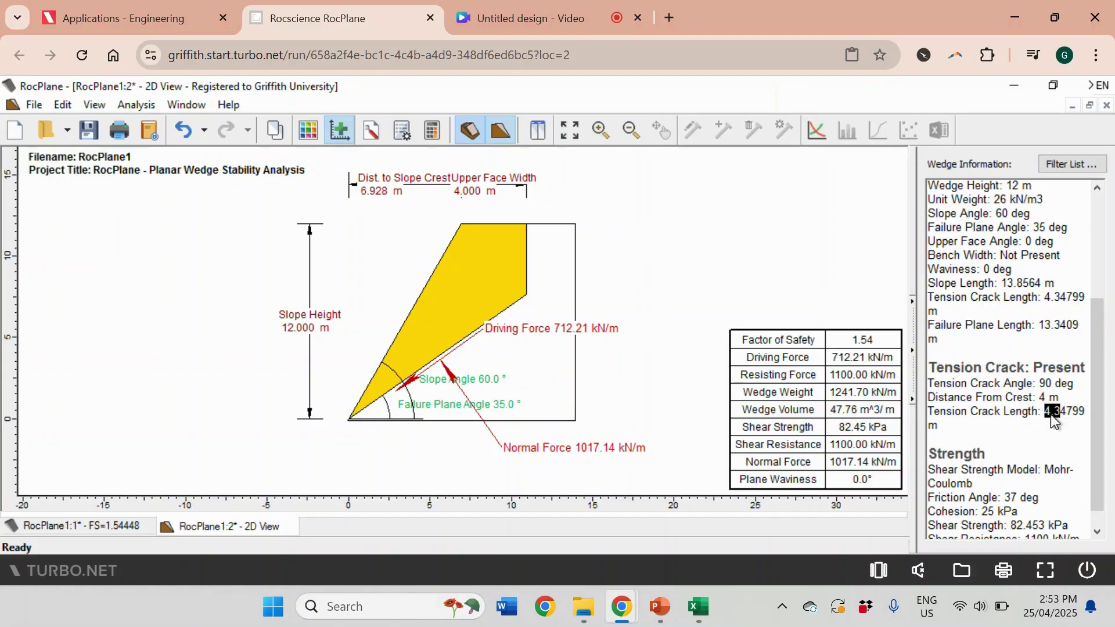
scroll(1027, 419, "down", 1)
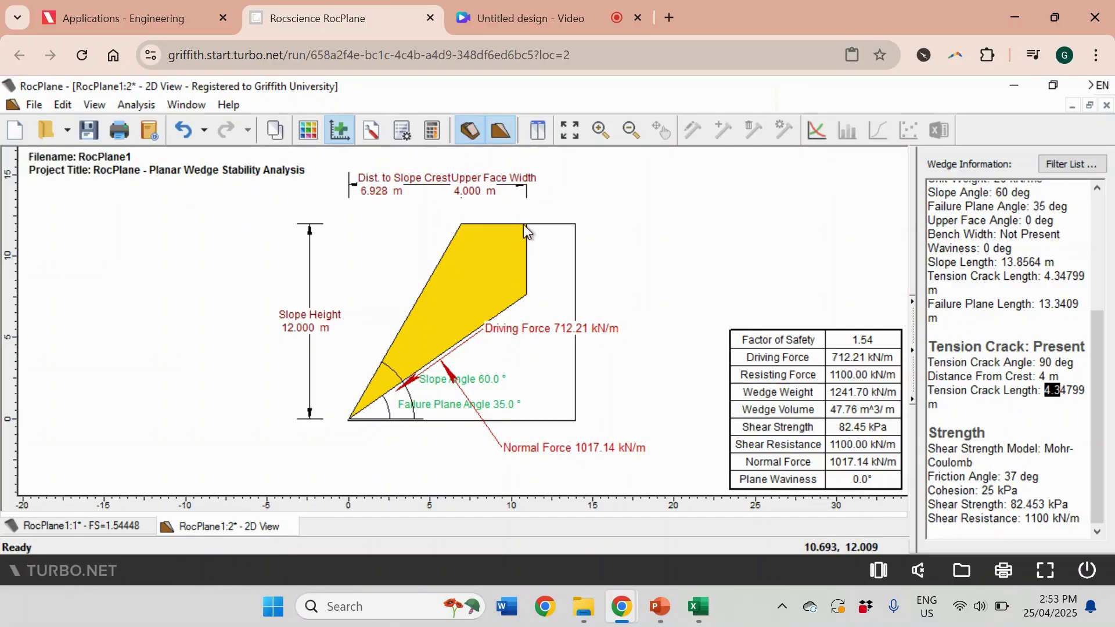
Turn on Plane Water Pressure with the Peak Pressure - TC Base distribution
left_click(133, 105)
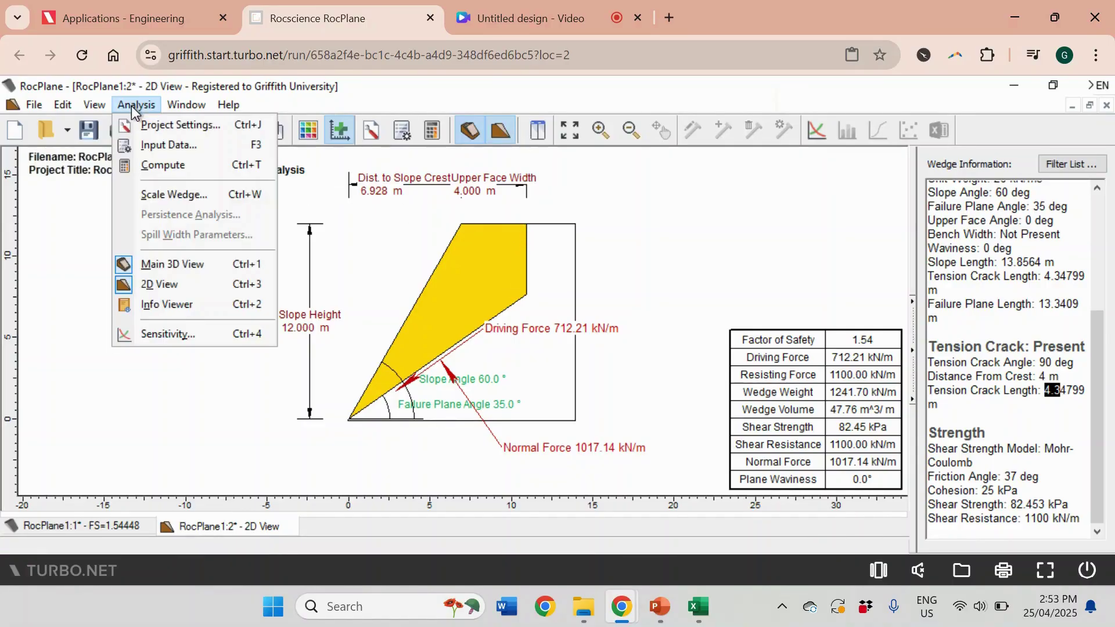
left_click(154, 145)
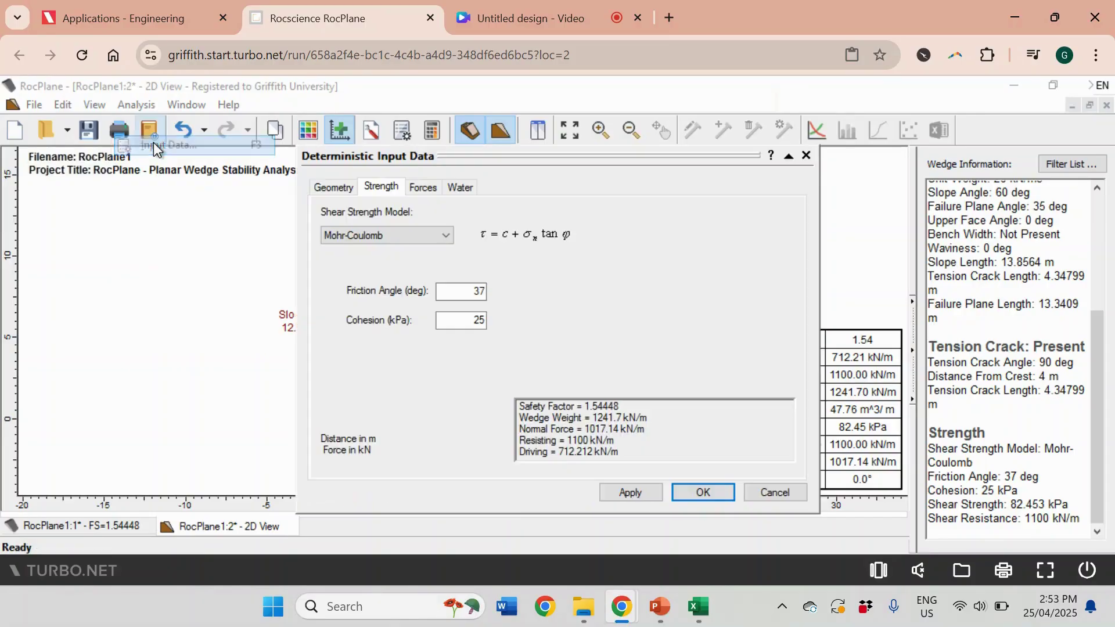
left_click(460, 187)
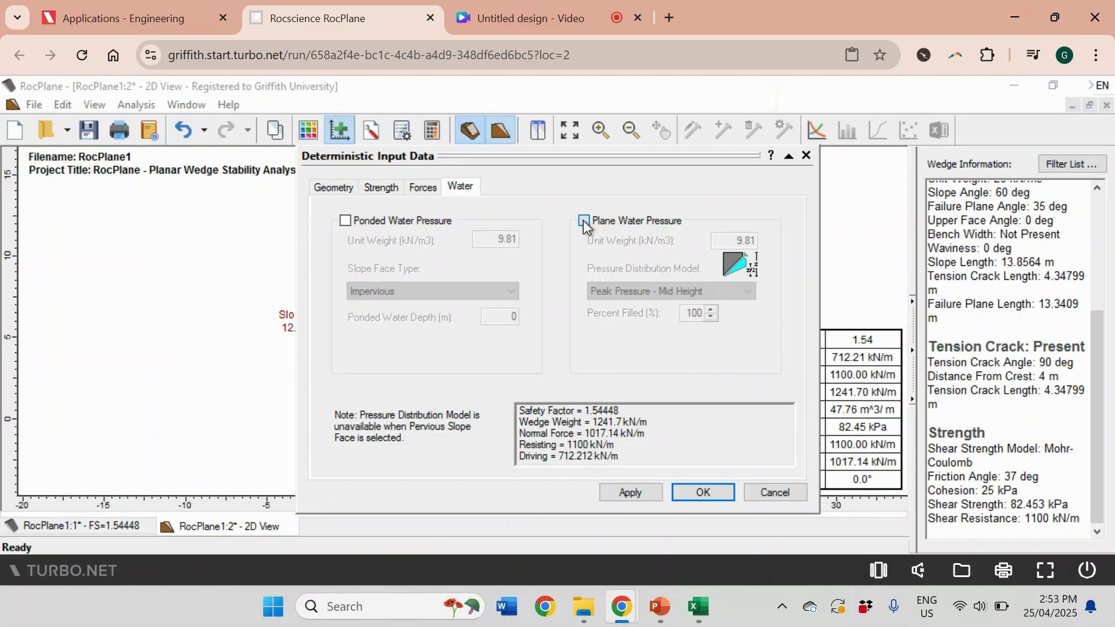
left_click(583, 221)
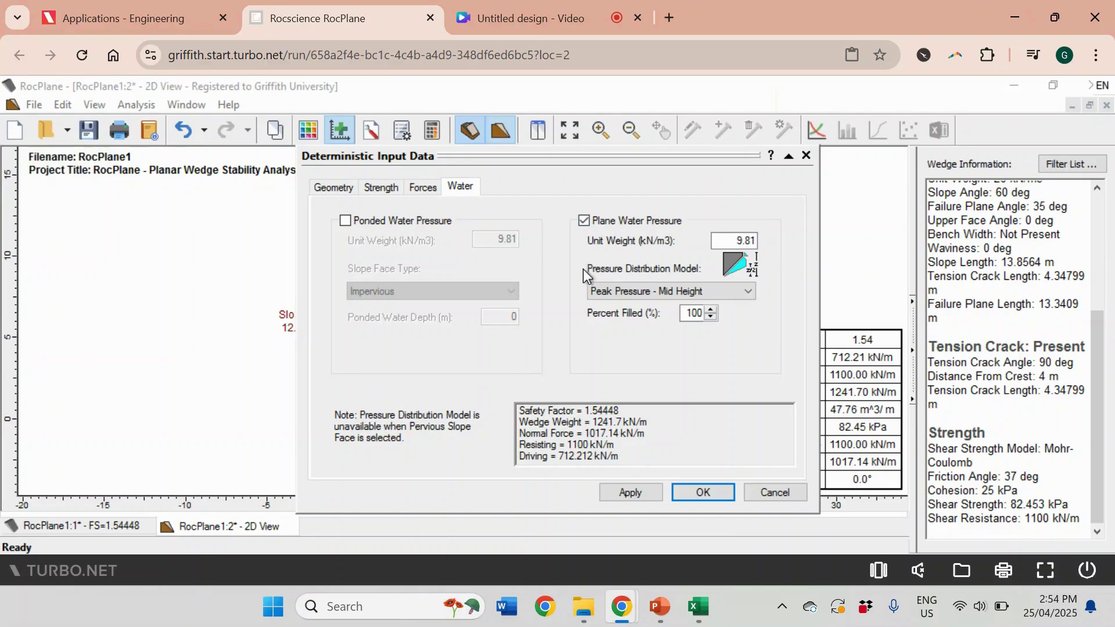
left_click(606, 294)
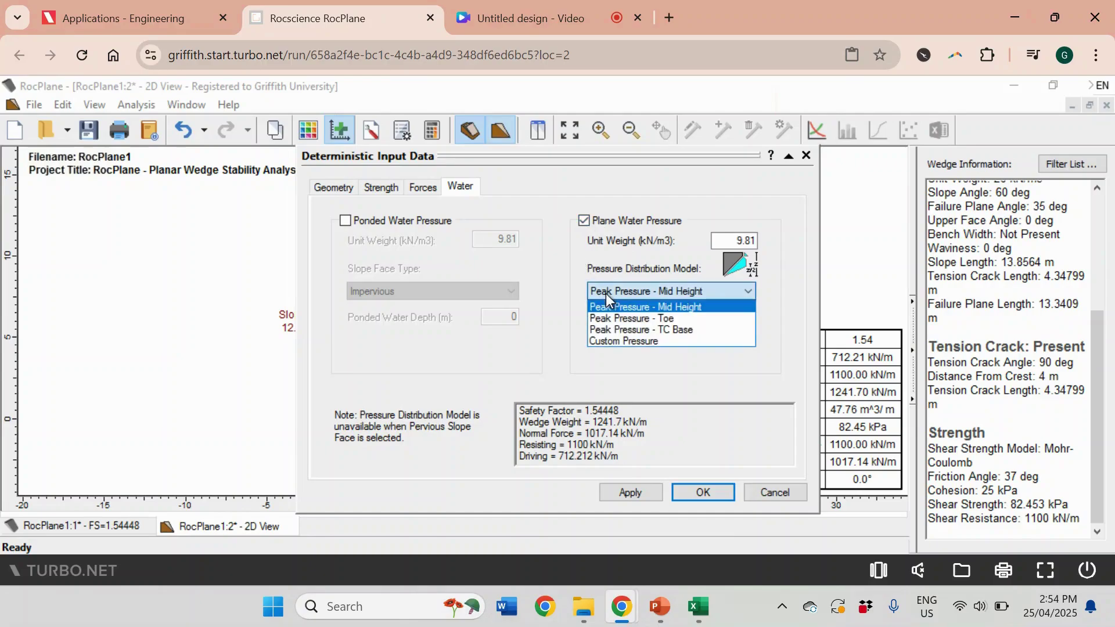
left_click(619, 331)
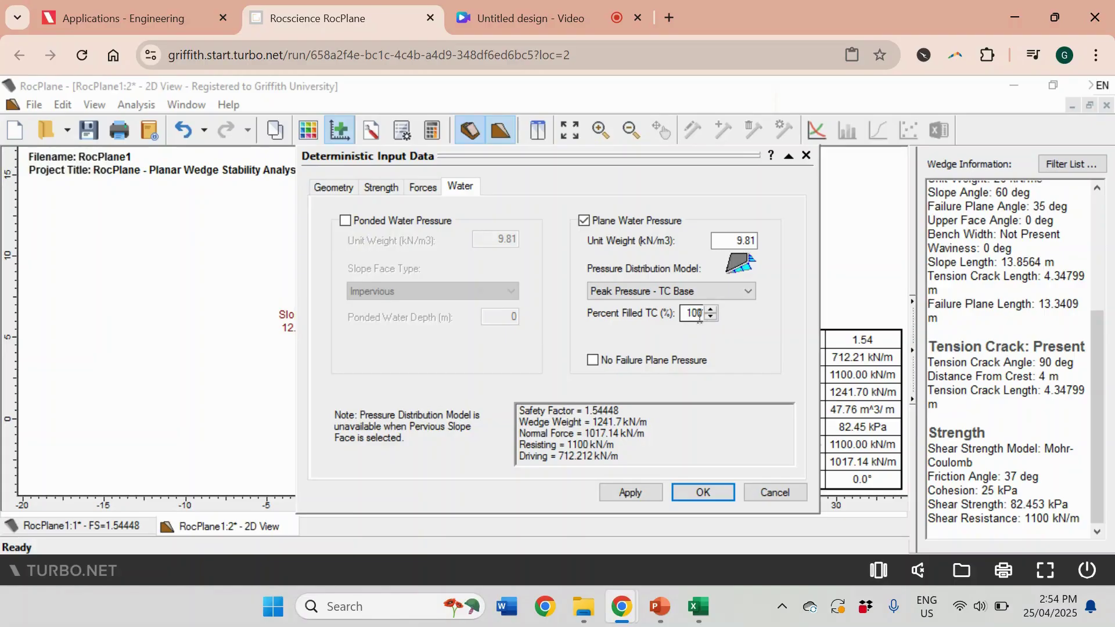
Apply the water settings, dropping the Factor of Safety to 1.07
left_click(702, 494)
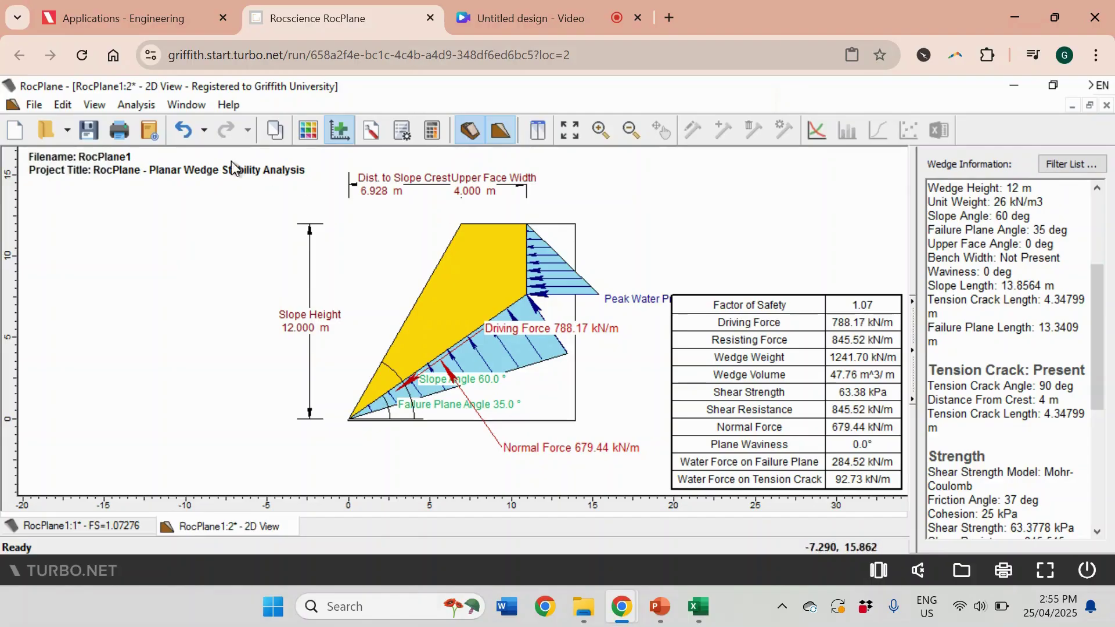
Add a seismic load with coefficient 0.08 under Forces, lowering the Factor of Safety to 0.92
left_click(144, 112)
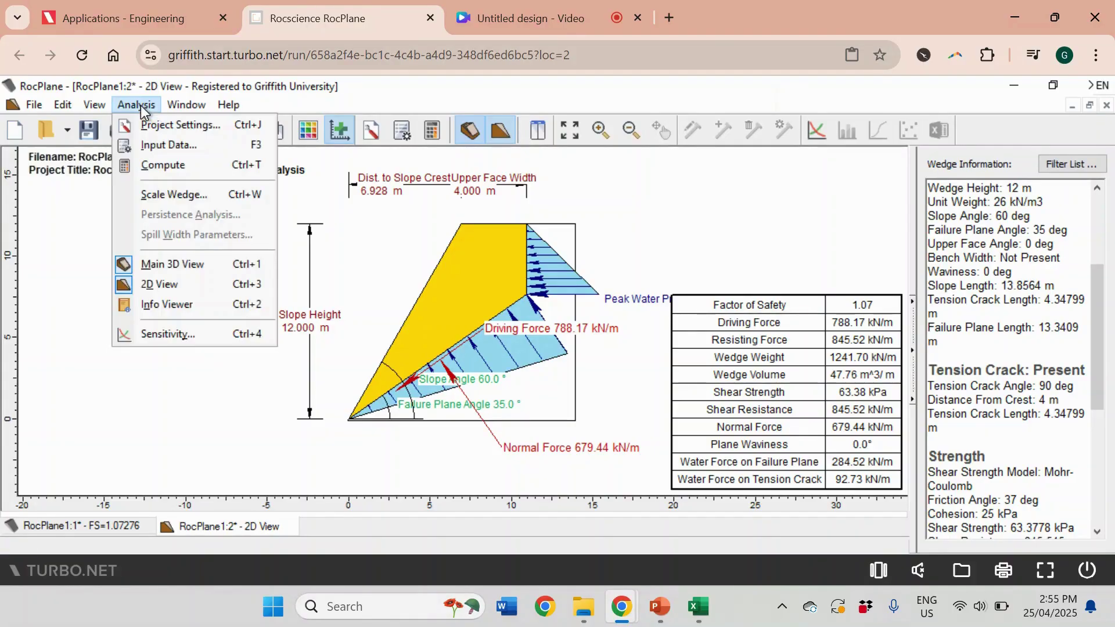
left_click(158, 145)
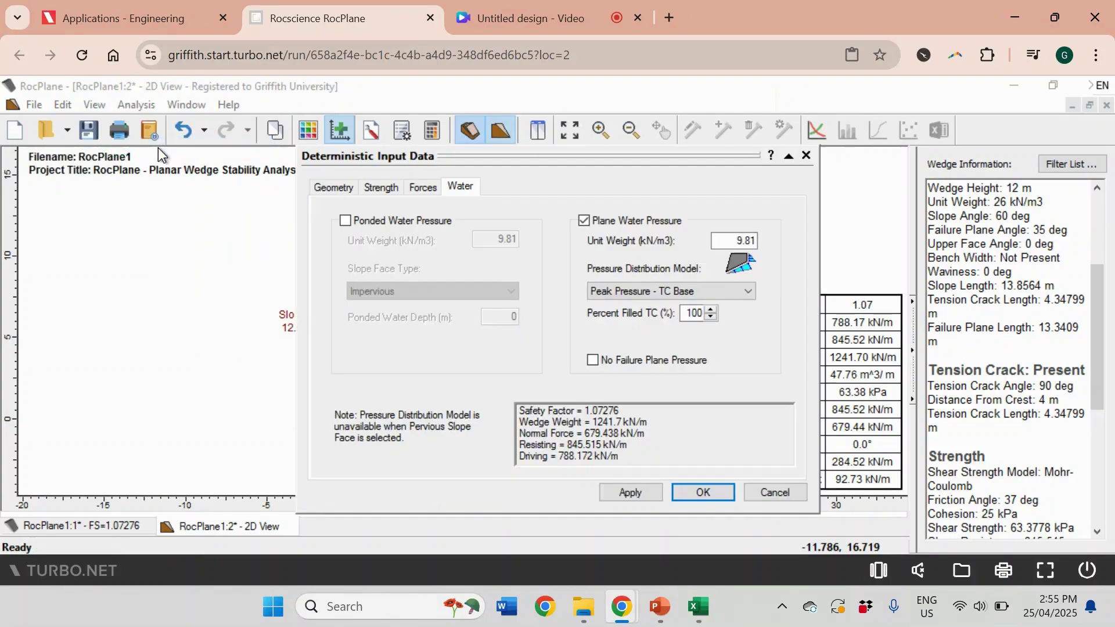
left_click(420, 187)
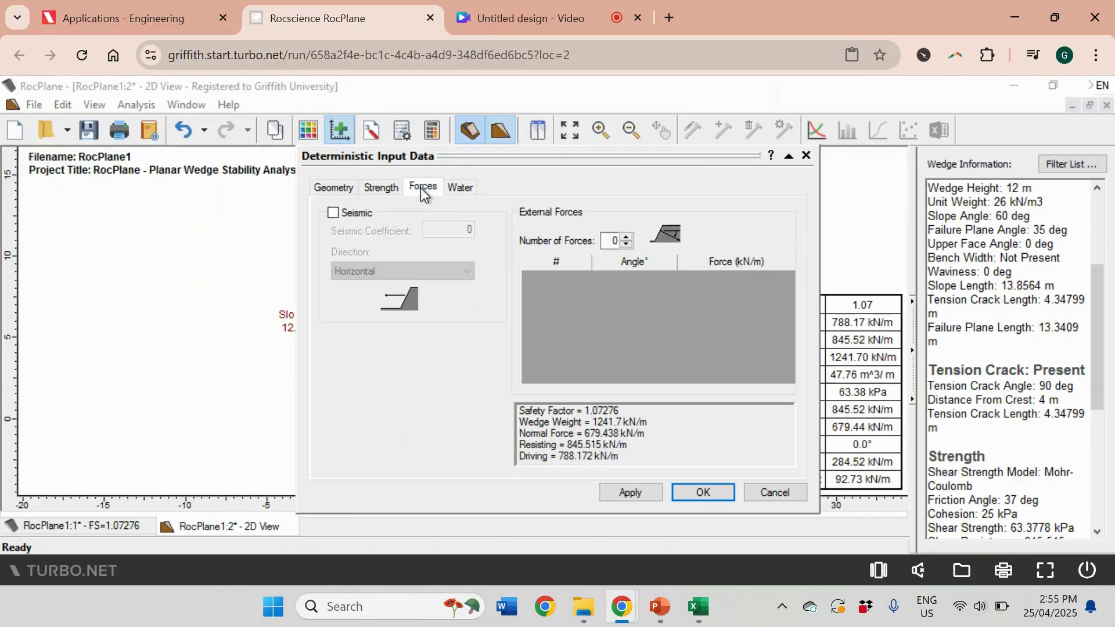
left_click(353, 215)
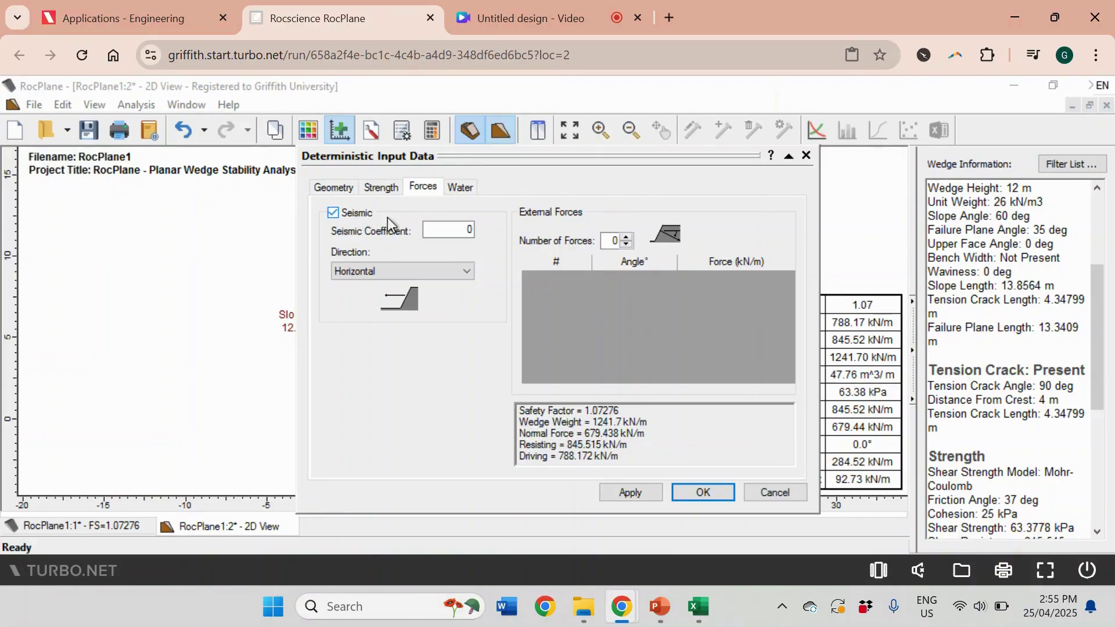
left_click(457, 228)
type("0.08")
key("BackSpace")
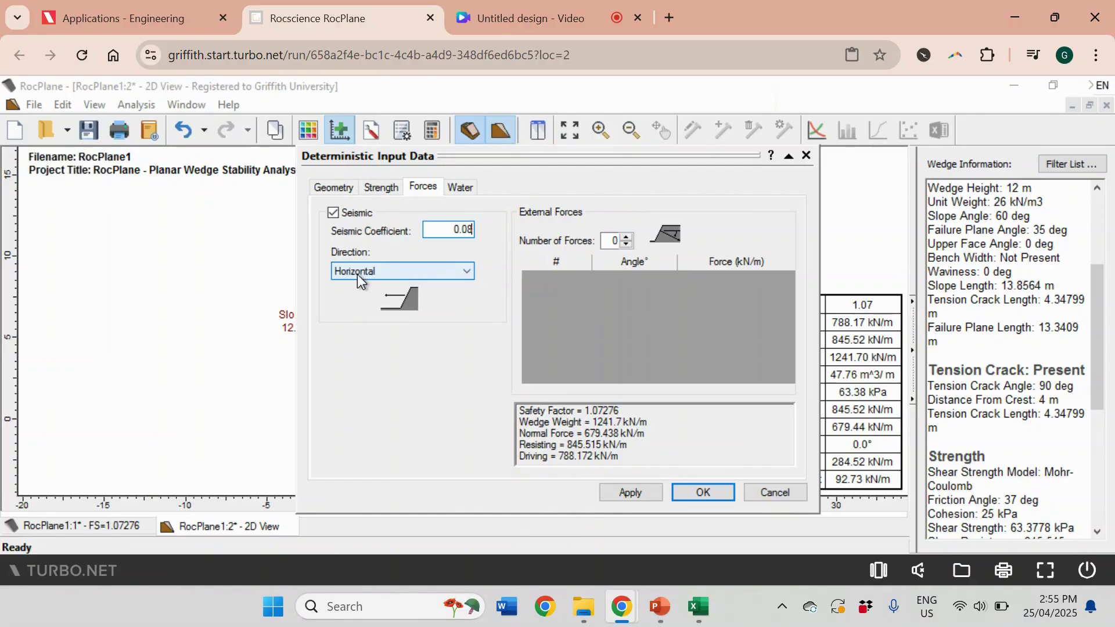
left_click(701, 493)
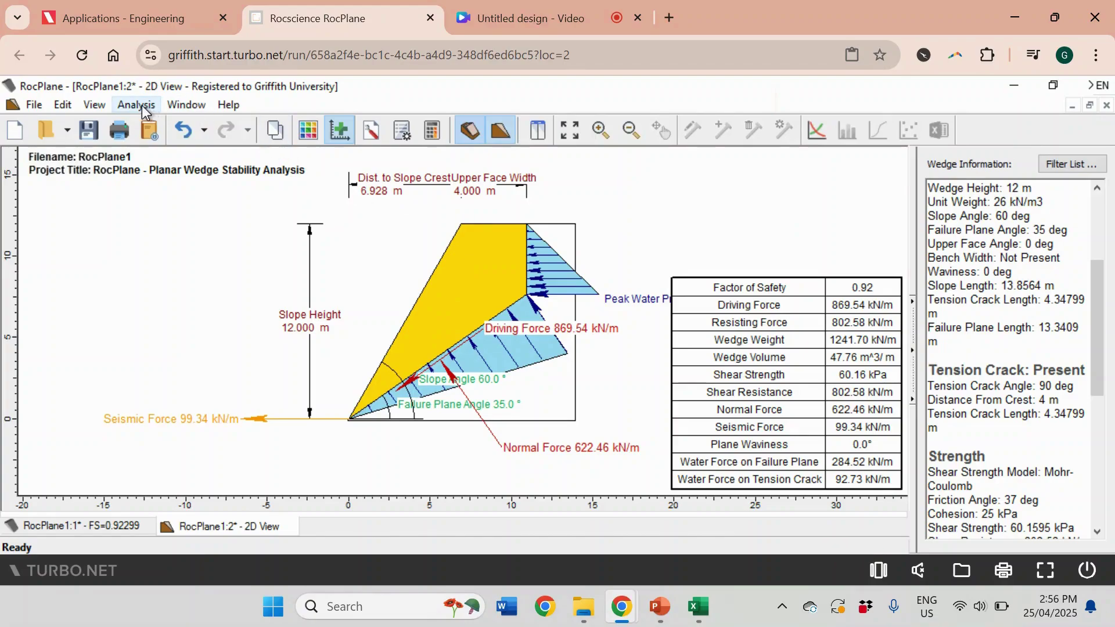
In the Main 3D View, place a 12 m spot bolt on the wedge with a 35° plunge
left_click(143, 106)
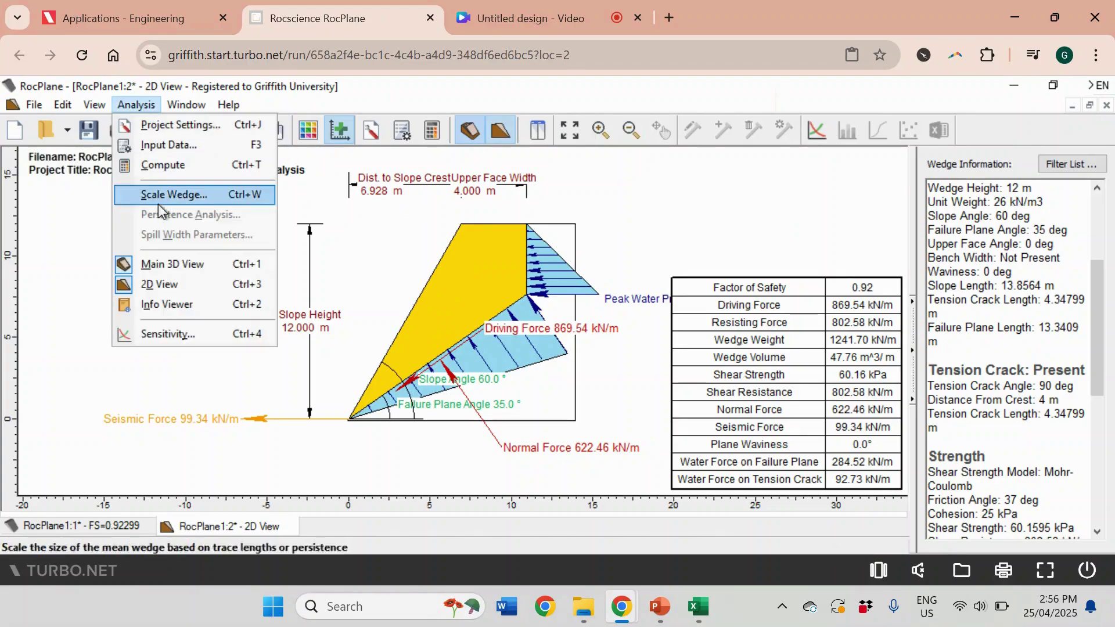
left_click(166, 267)
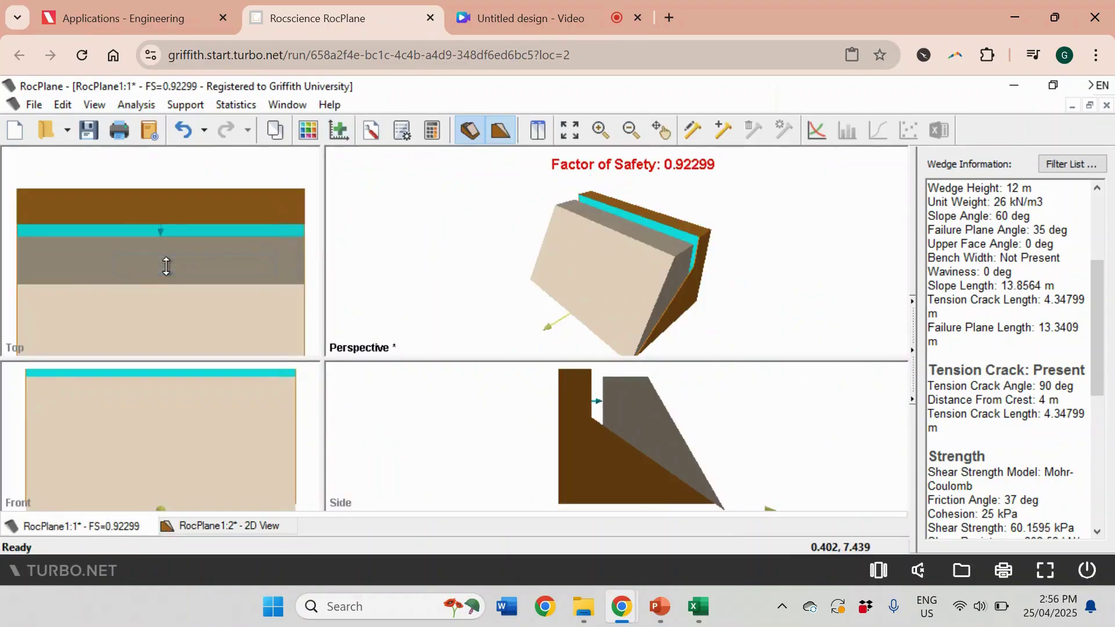
left_click(185, 105)
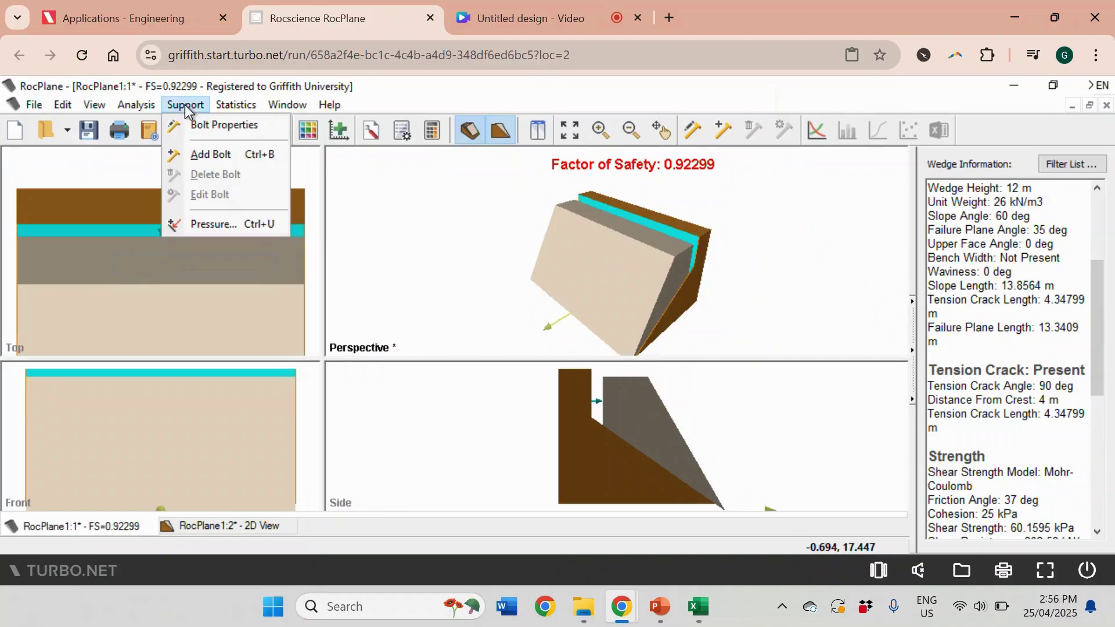
left_click(197, 154)
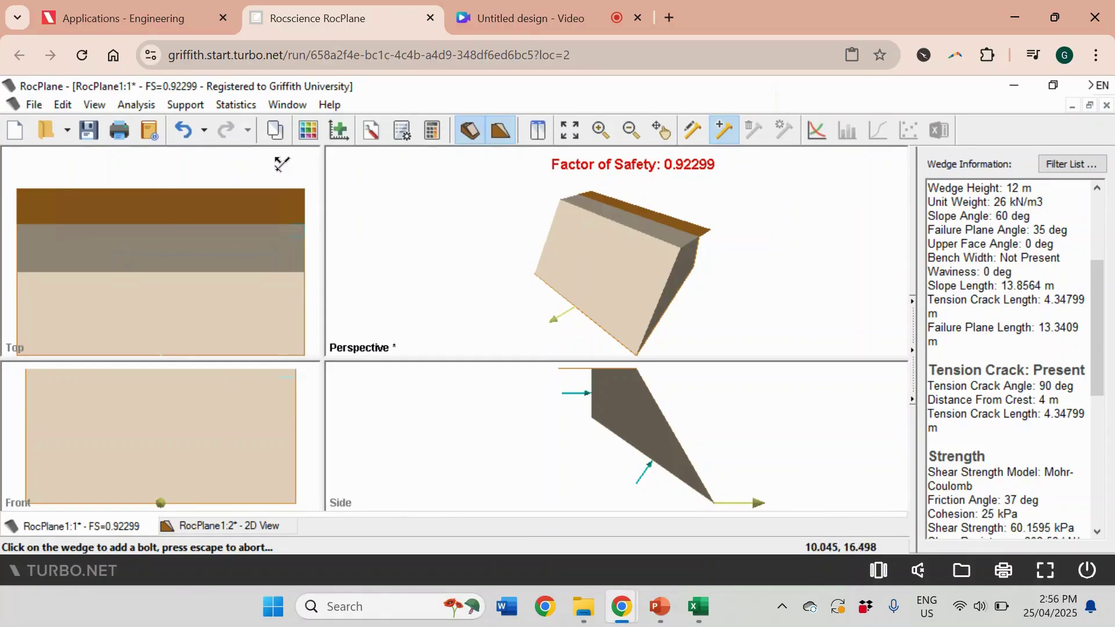
left_click(586, 244)
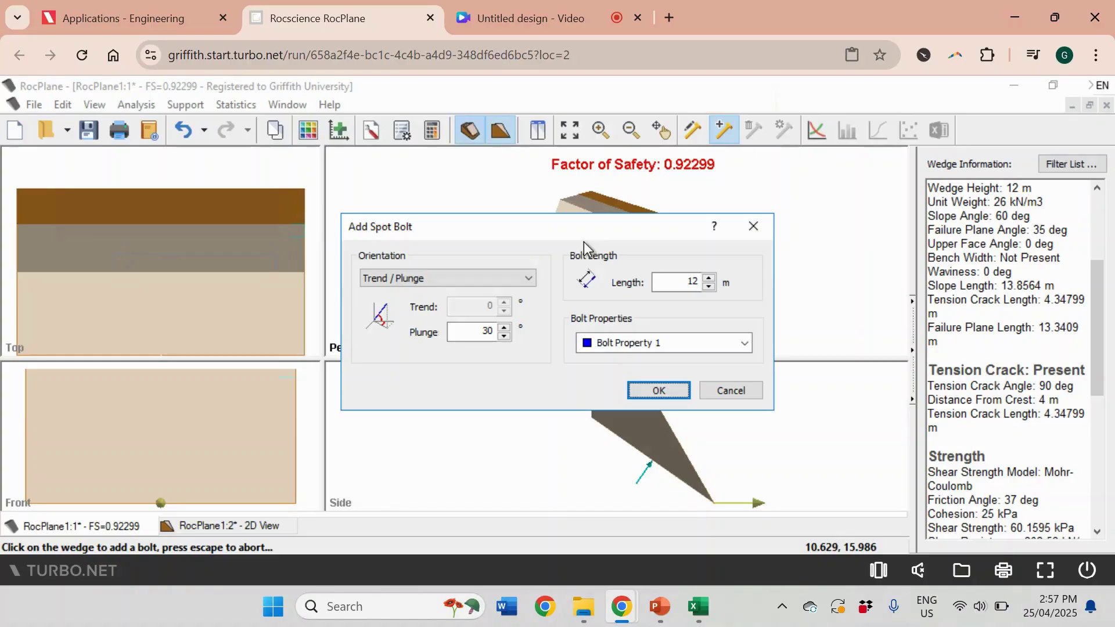
double_click(482, 331)
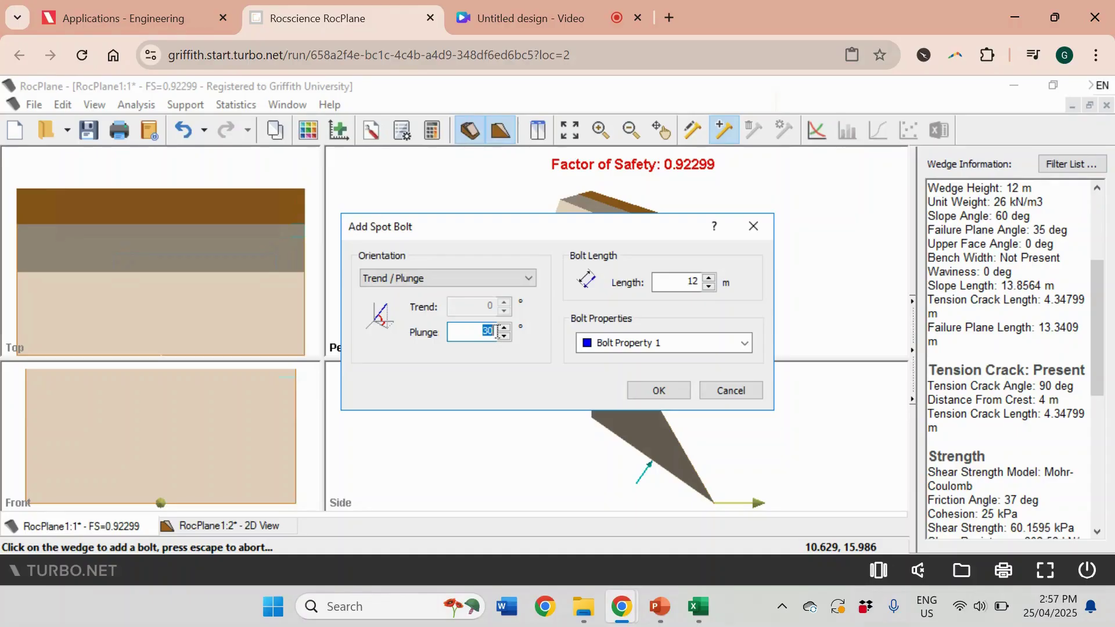
type("35")
left_click(655, 390)
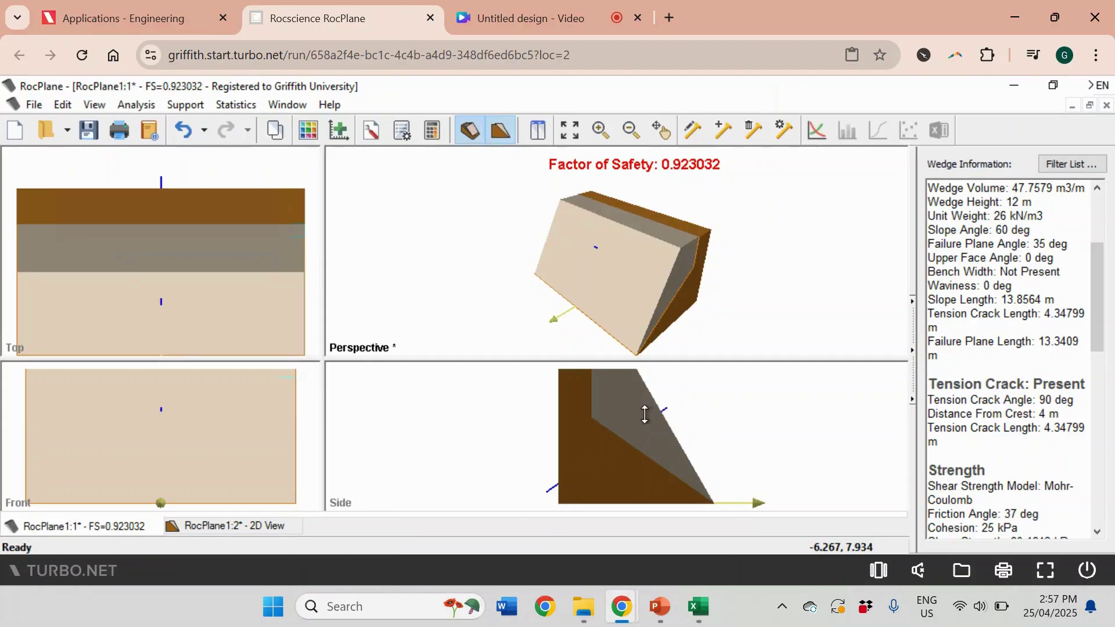
Set Bolt Property 1 to a Simple Bolt Force of 400 kN/m
left_click(195, 107)
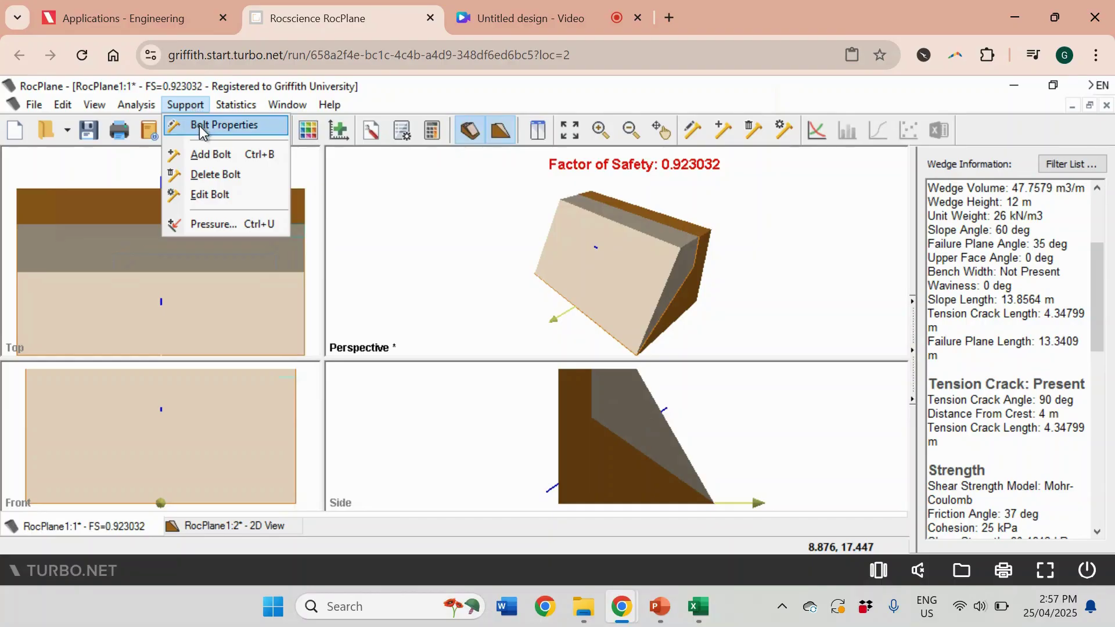
left_click(200, 125)
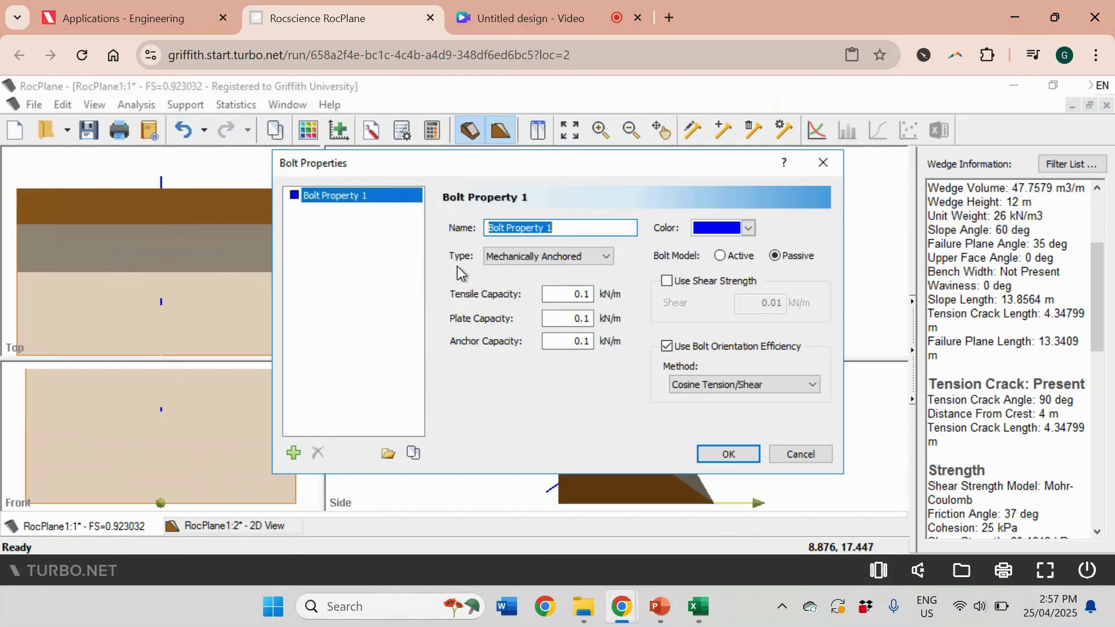
left_click(515, 261)
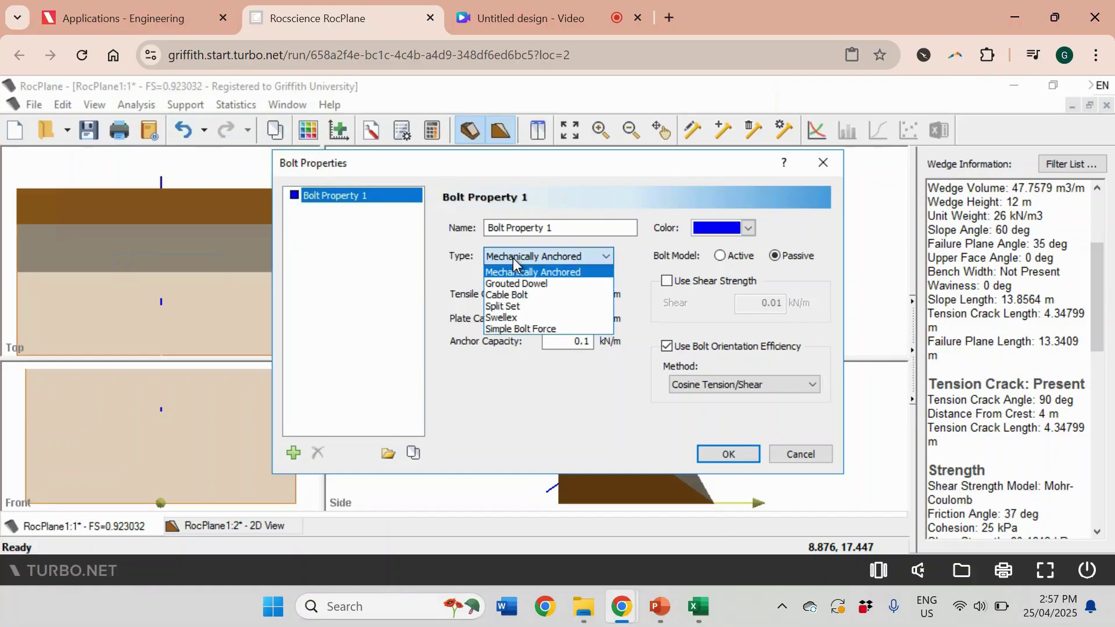
left_click(529, 329)
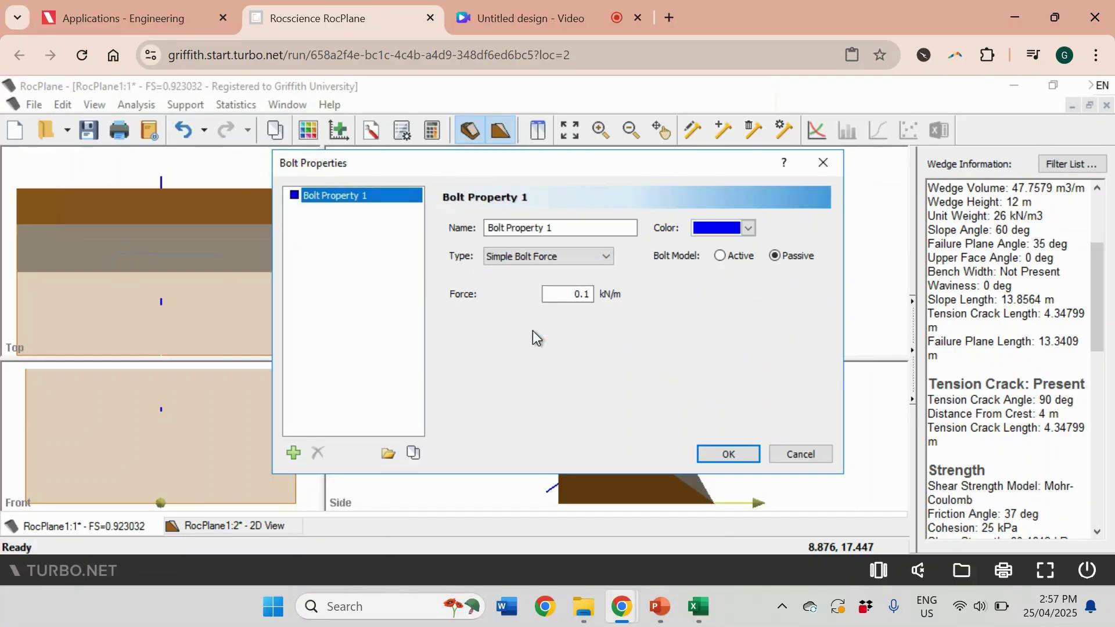
left_click(573, 293)
left_click_drag(573, 293, 599, 293)
type("400")
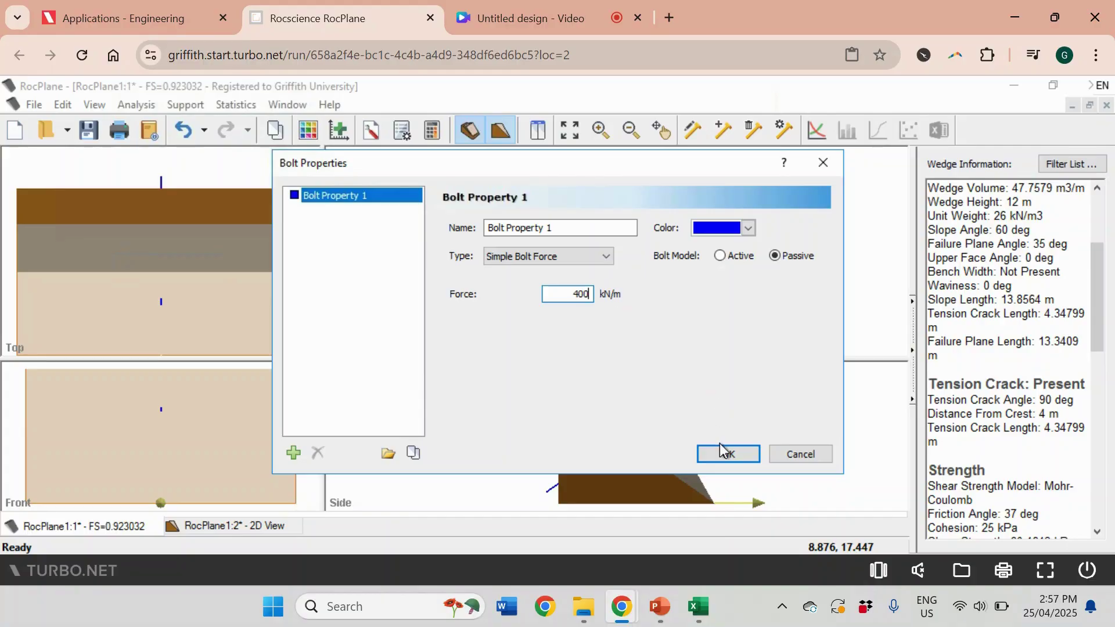
left_click(732, 458)
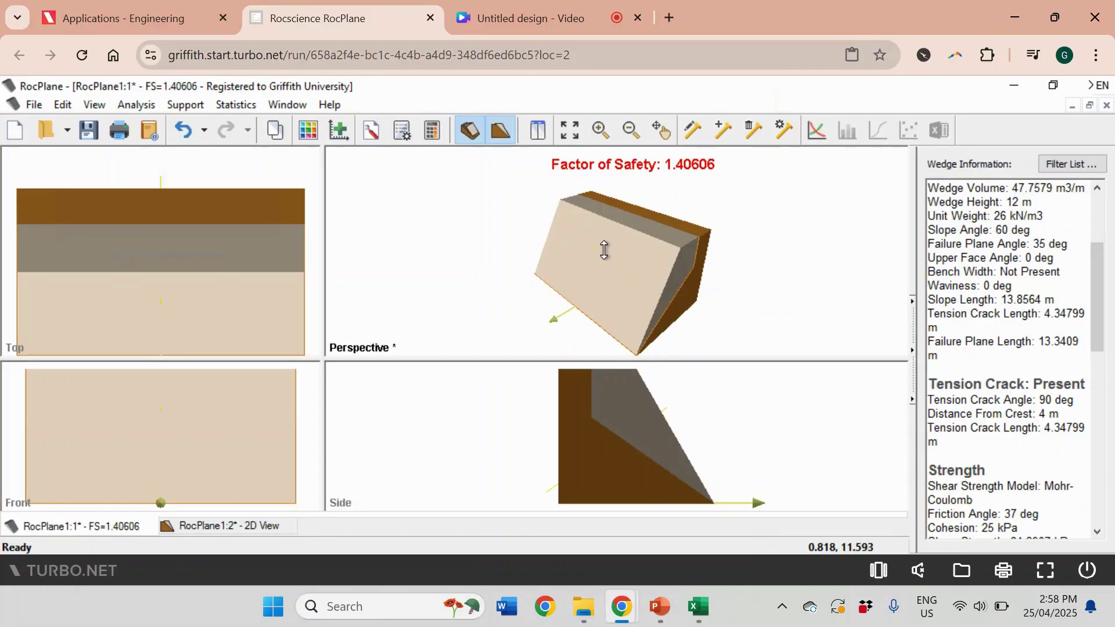
Switch to the Canva tab and stop the screen recording
left_click(528, 16)
left_click(665, 546)
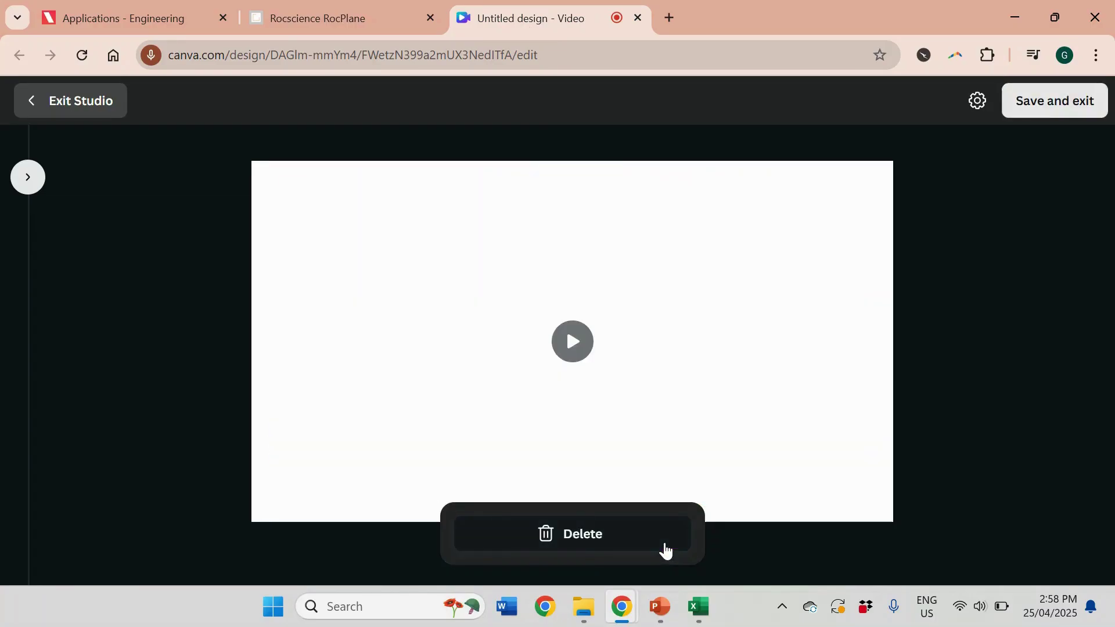